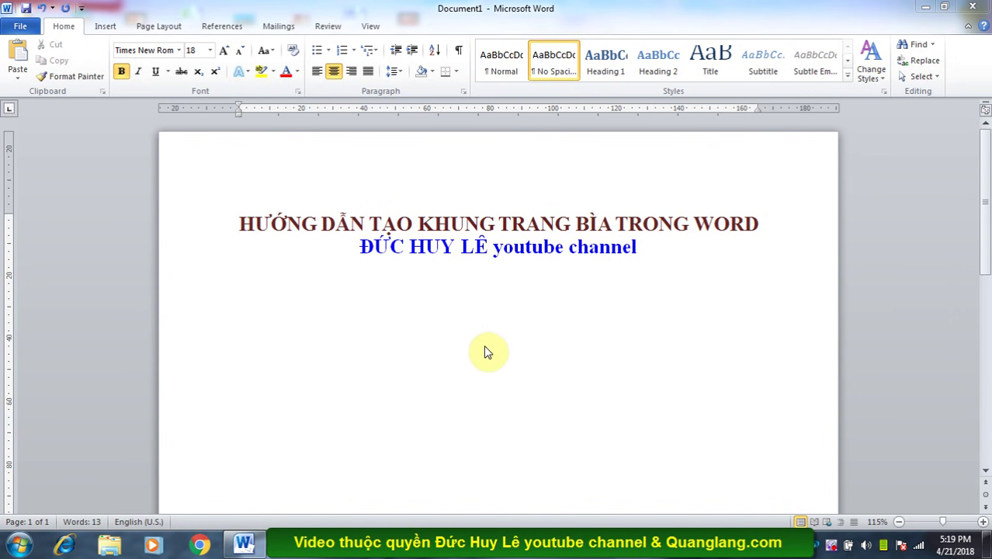
- Show the Page Layout commands above the red and blue cover page heading
left_click(158, 30)
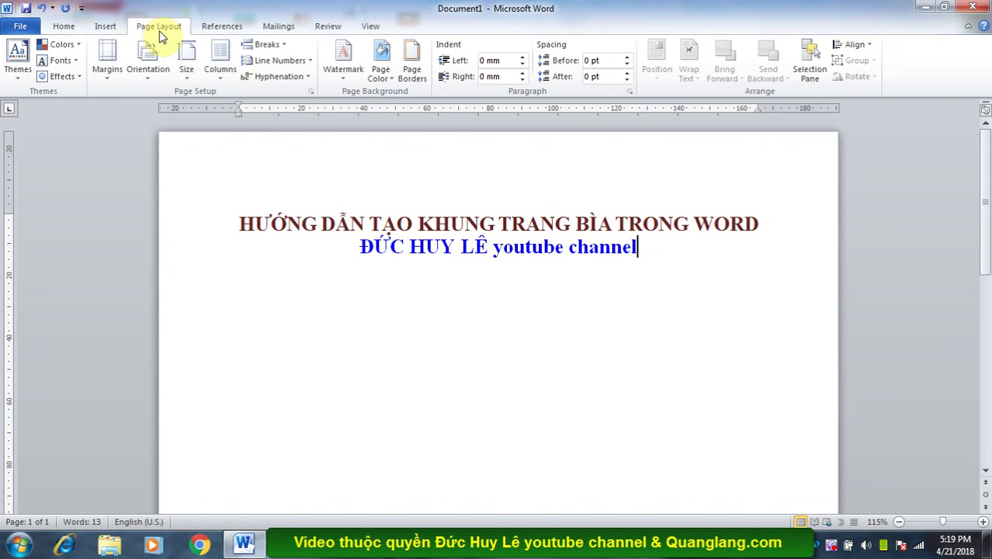
- Choose a Box page border using the geometric frame from the Art list
left_click(413, 74)
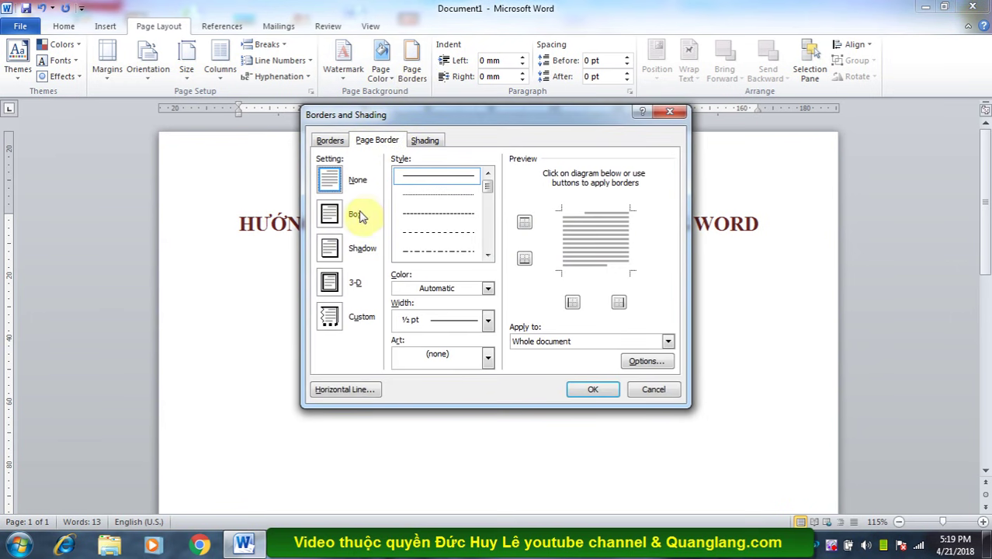
left_click(330, 214)
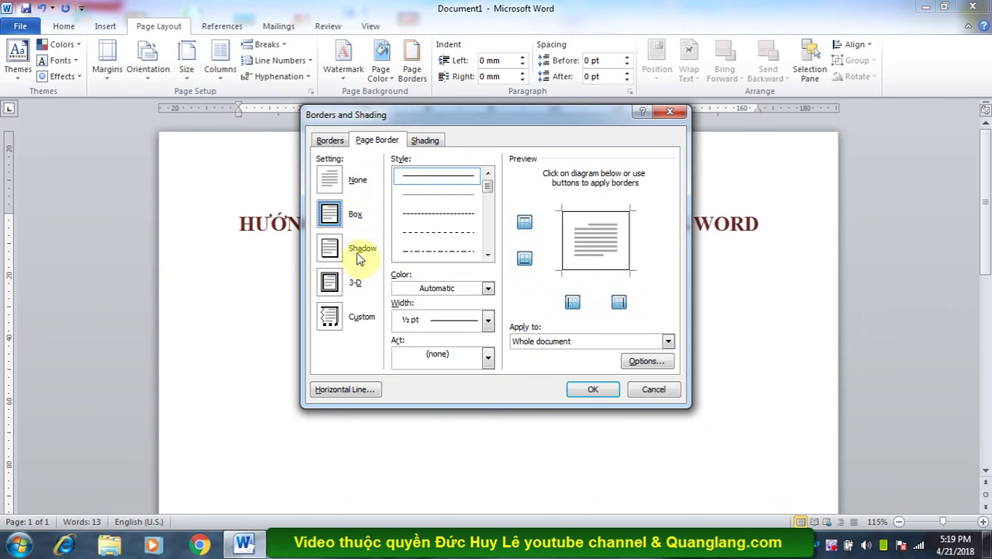
left_click(489, 358)
scroll(465, 373, "down", 5)
scroll(440, 411, "down", 3)
scroll(441, 412, "down", 3)
scroll(441, 412, "down", 3)
scroll(441, 411, "down", 3)
scroll(440, 413, "down", 3)
scroll(441, 412, "down", 3)
scroll(441, 413, "down", 3)
scroll(441, 414, "down", 3)
scroll(440, 415, "down", 3)
scroll(440, 414, "down", 3)
scroll(440, 414, "down", 3)
scroll(440, 414, "down", 3)
scroll(440, 415, "down", 1)
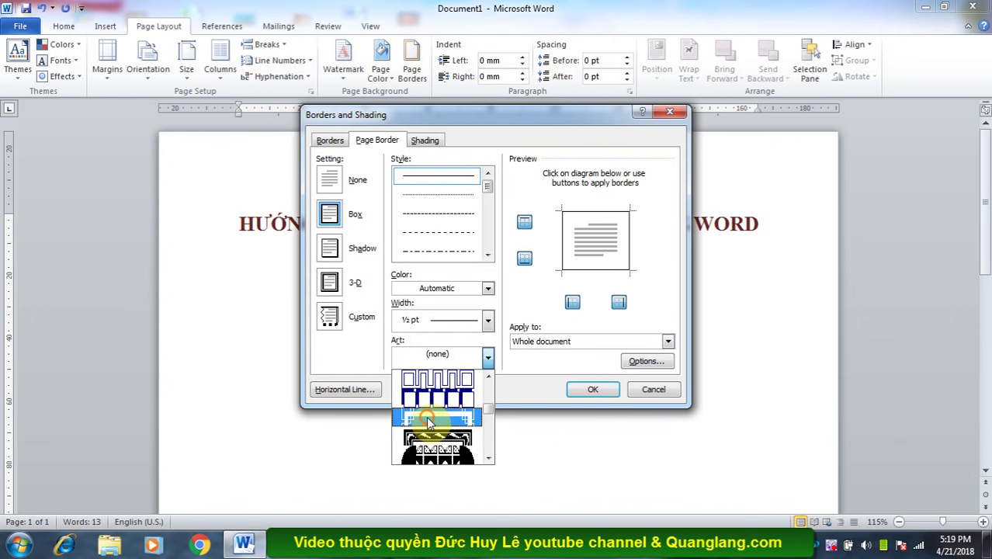
left_click(427, 419)
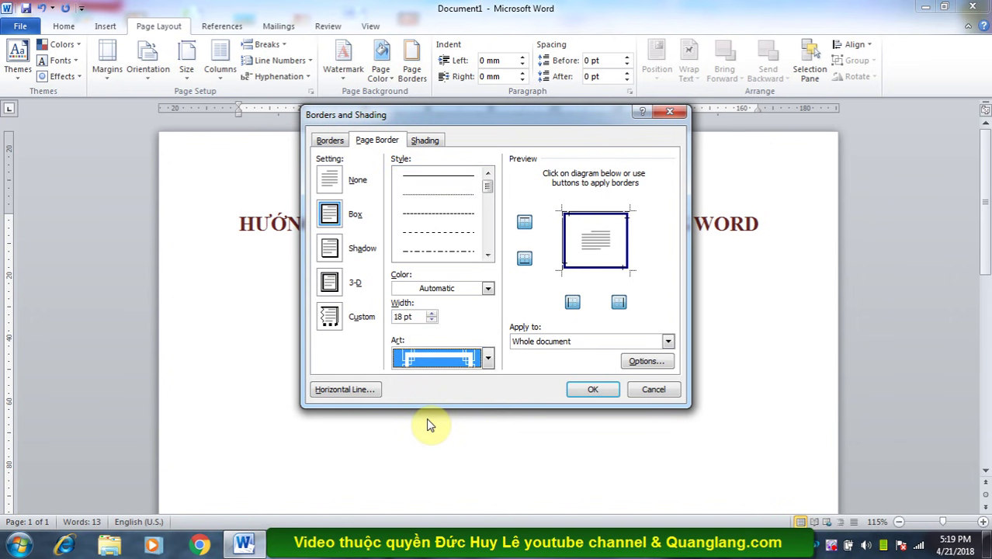
- Set the art border width to 10 pt, keeping the colour Automatic
left_click(402, 318)
key("BackSpace")
type("0")
key("Tab")
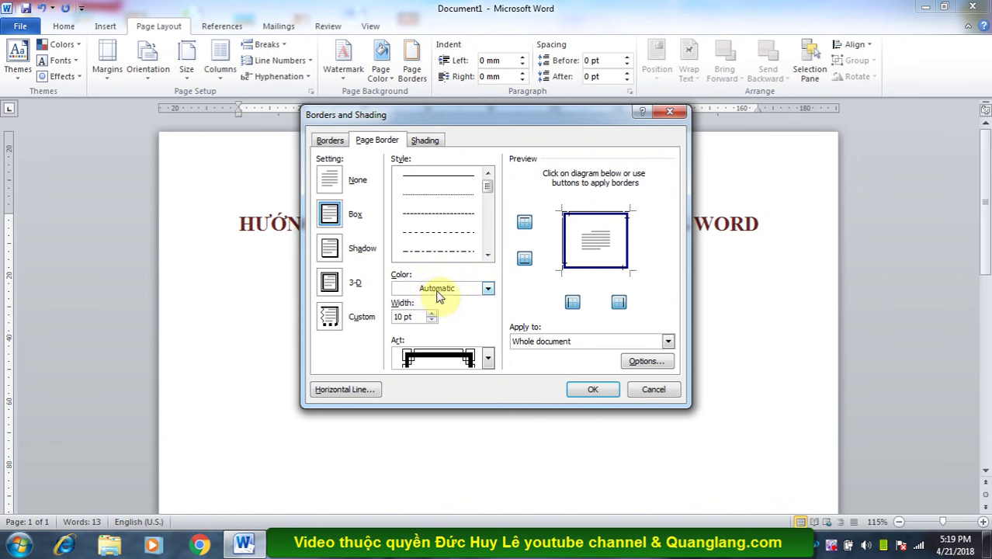
left_click(488, 288)
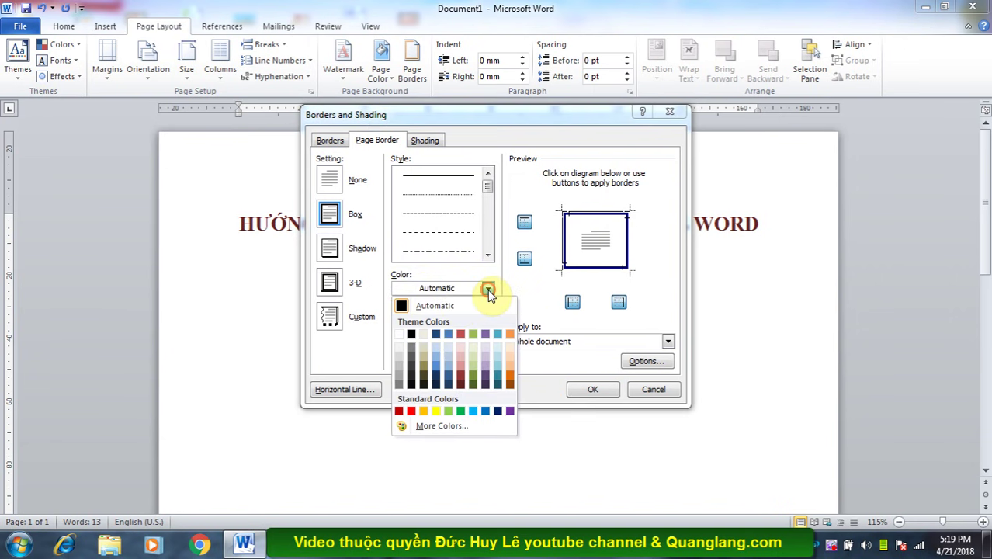
left_click(489, 289)
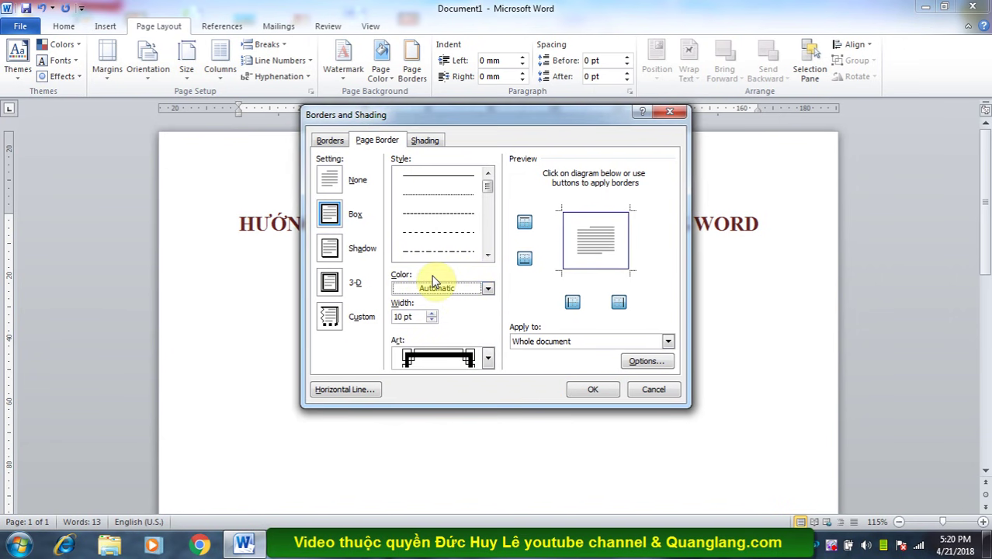
- Measure the border margins from Text with a 10 pt top margin
left_click(644, 362)
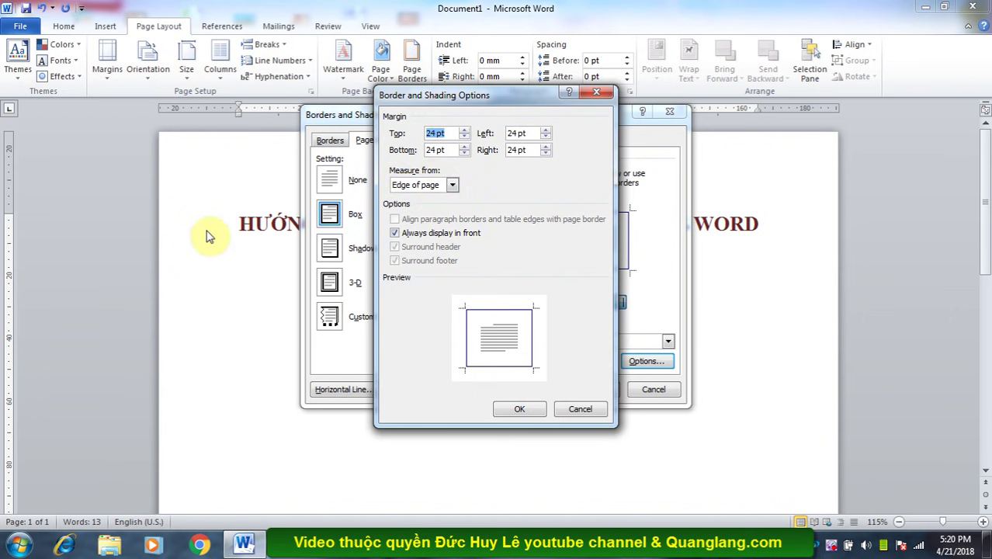
left_click(451, 186)
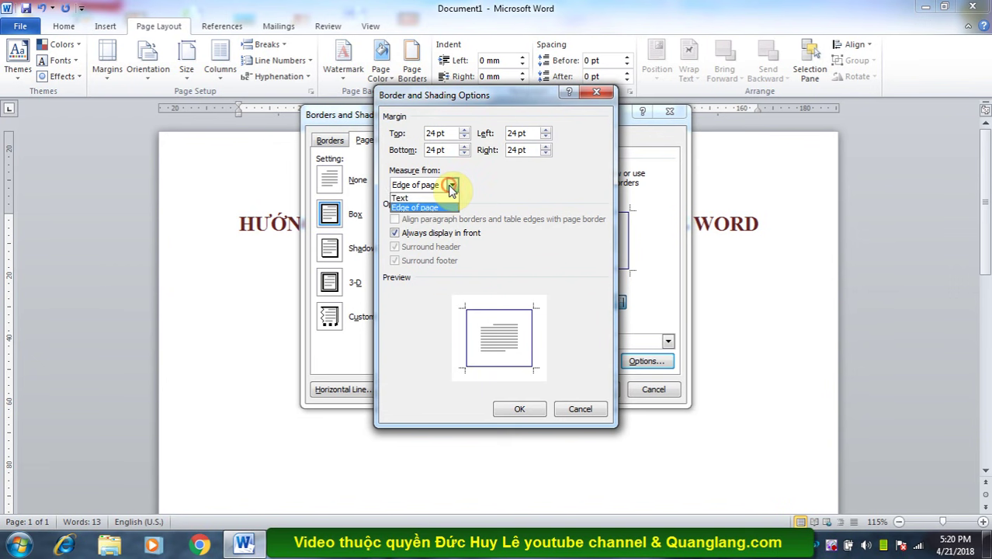
left_click(399, 198)
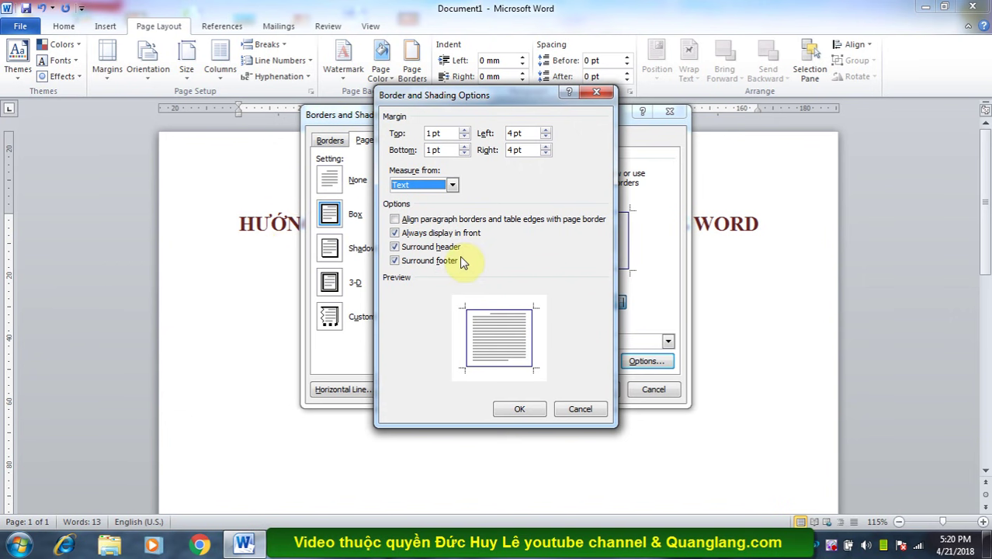
left_click(430, 136)
type("0")
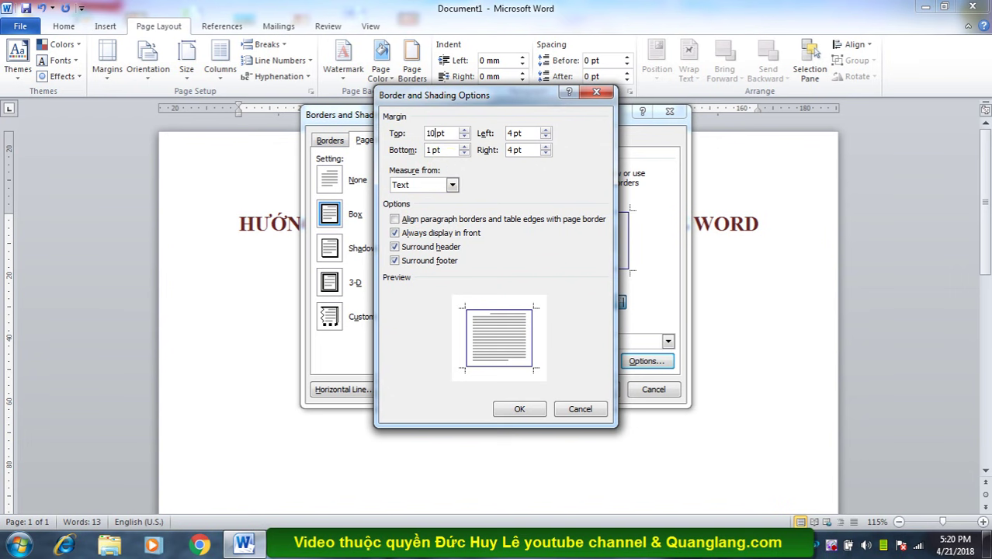
left_click(430, 148)
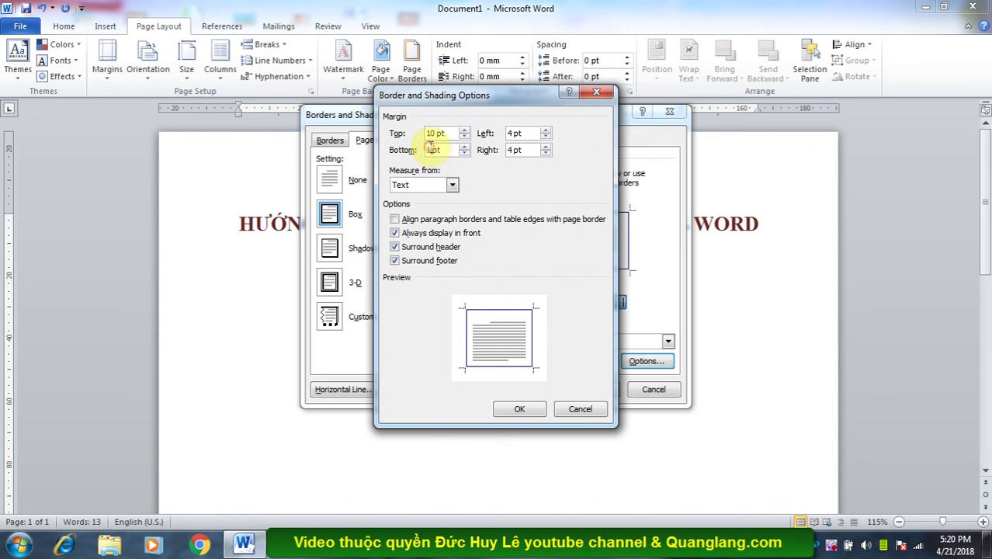
left_click(512, 409)
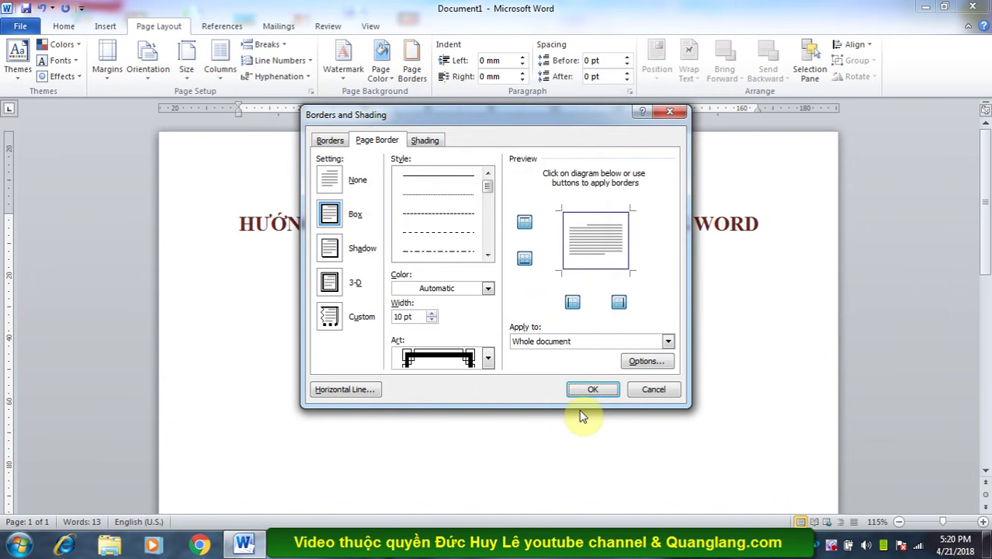
- Apply the 10 pt Box art border and scroll to check it frames the cover page
left_click(593, 390)
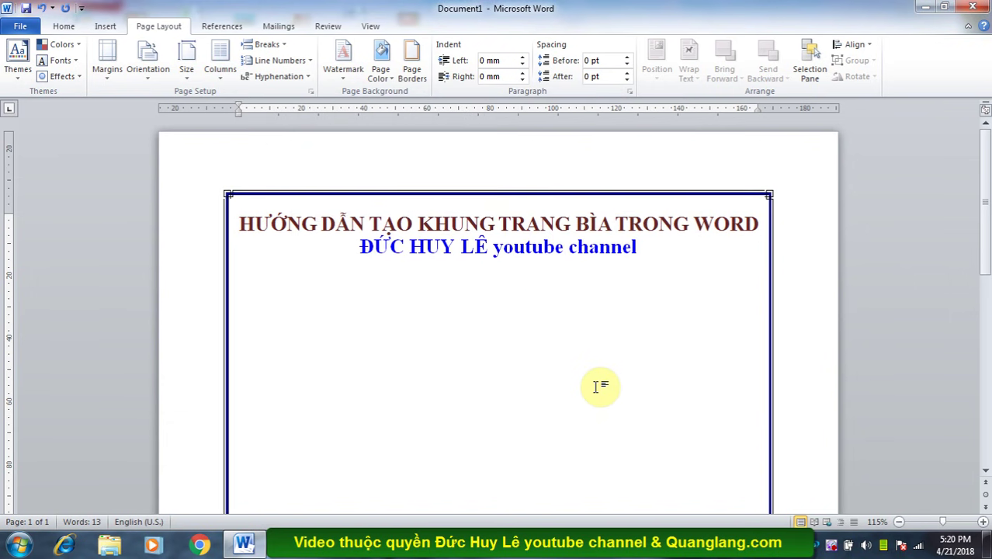
scroll(596, 385, "down", 6)
scroll(598, 400, "down", 6)
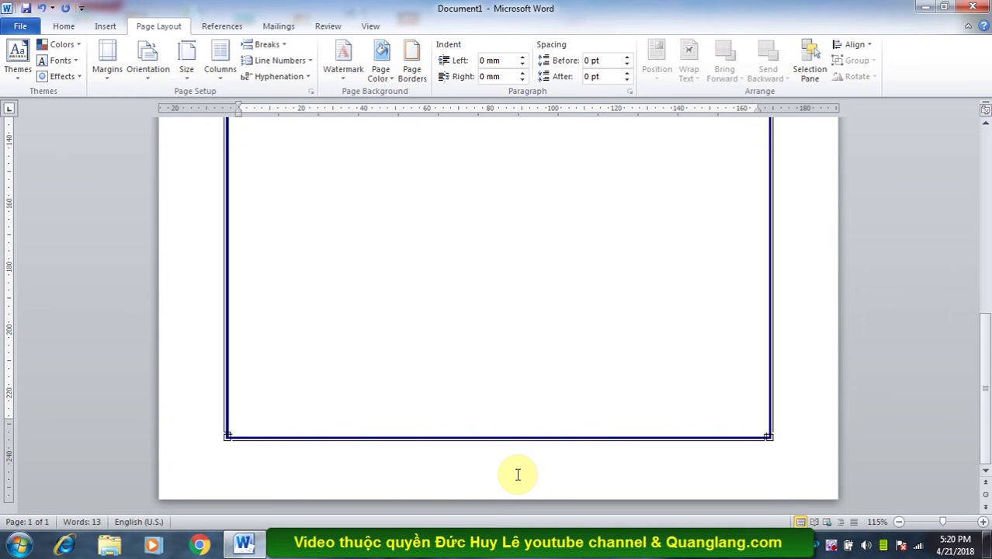
scroll(518, 470, "up", 5)
scroll(520, 427, "up", 6)
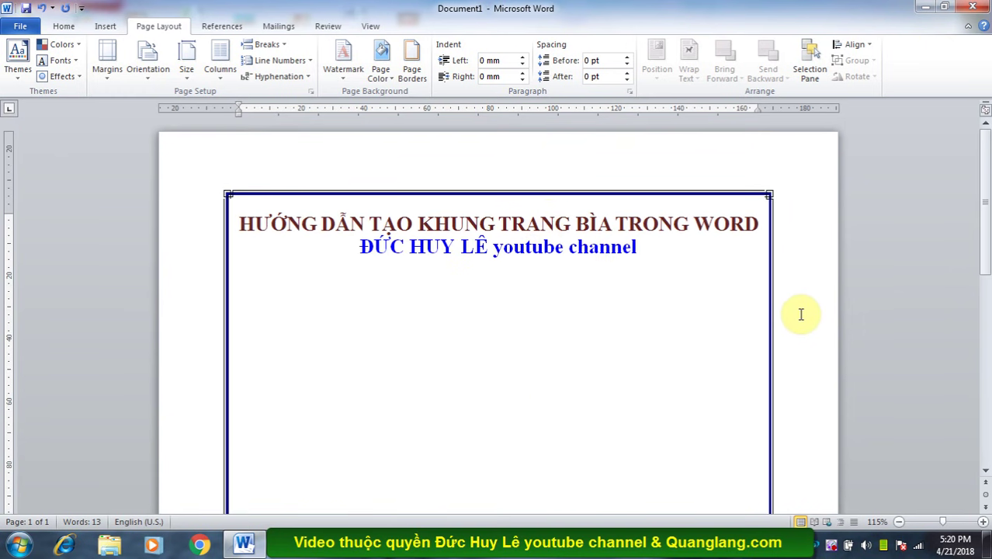
- Change the page border's right margin to 30 pt and reapply the border
left_click(411, 73)
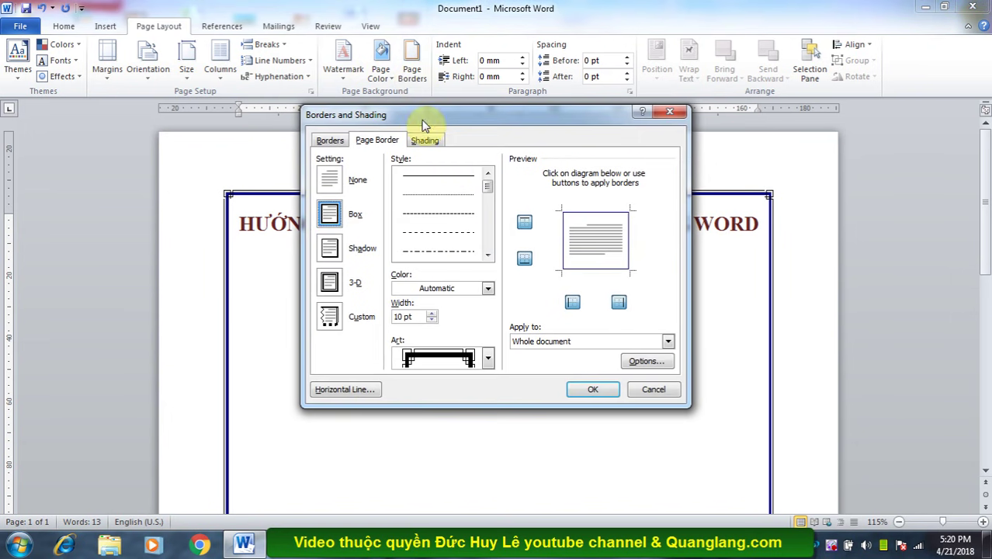
left_click(638, 361)
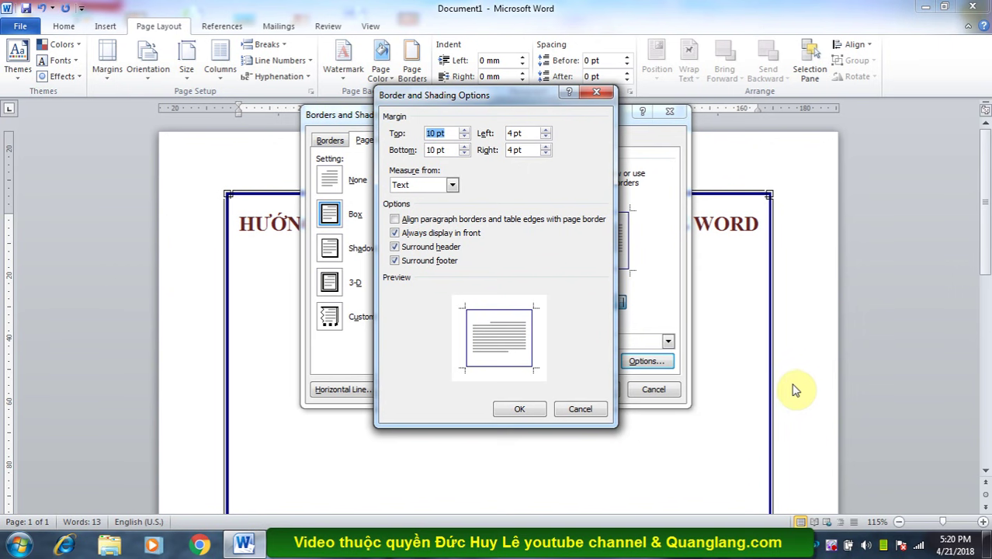
double_click(514, 149)
type("30")
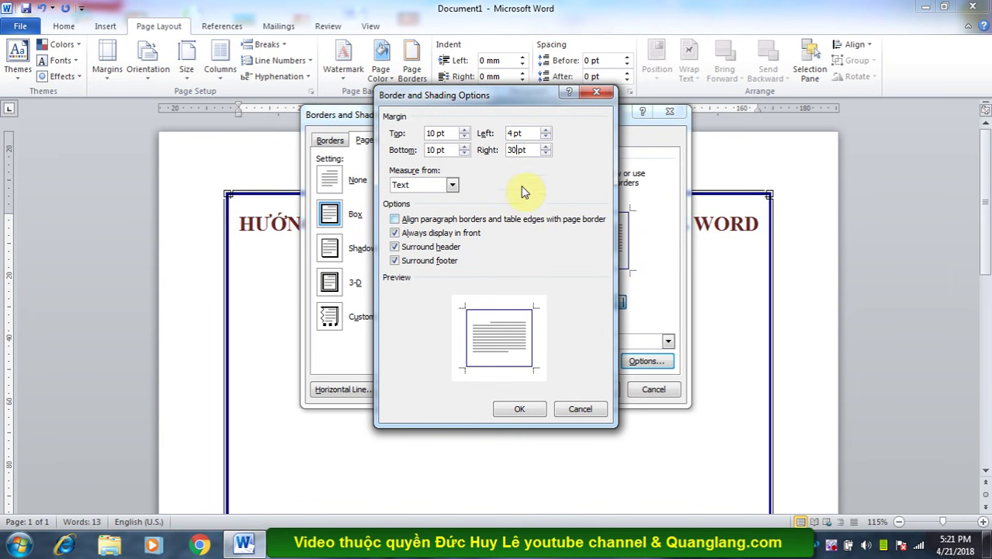
left_click(519, 409)
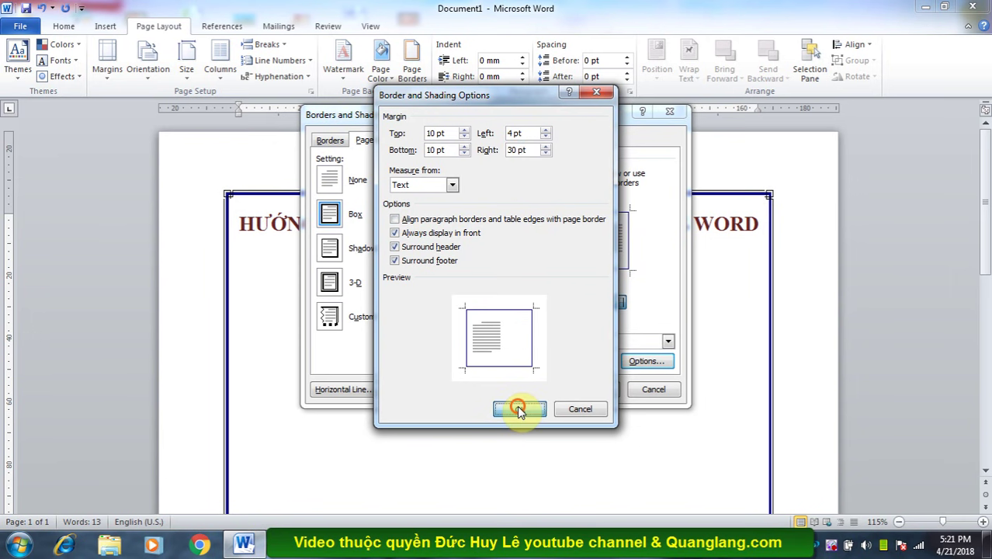
left_click(592, 389)
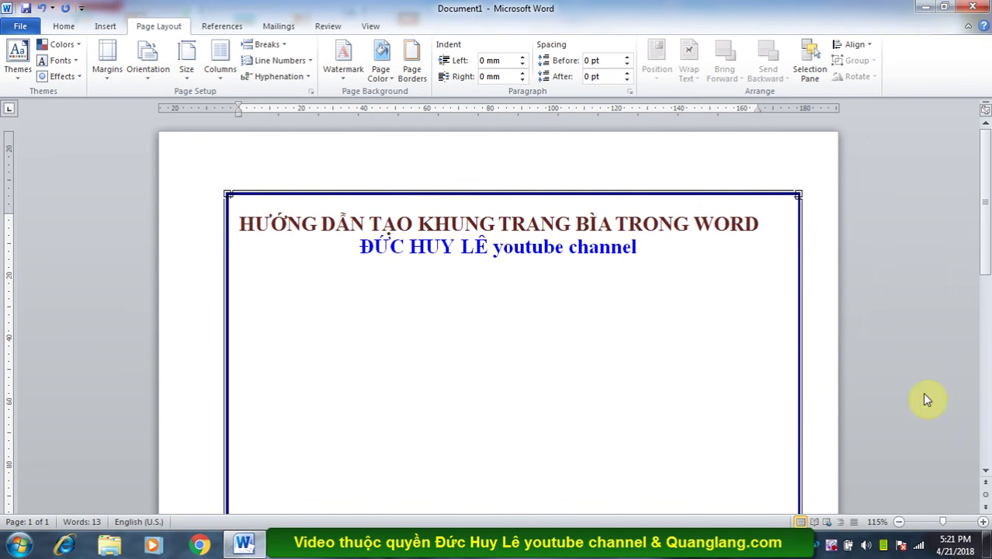
- Review the framed page and undo the last page border change
scroll(854, 396, "down", 5)
scroll(722, 399, "down", 5)
scroll(726, 424, "up", 8)
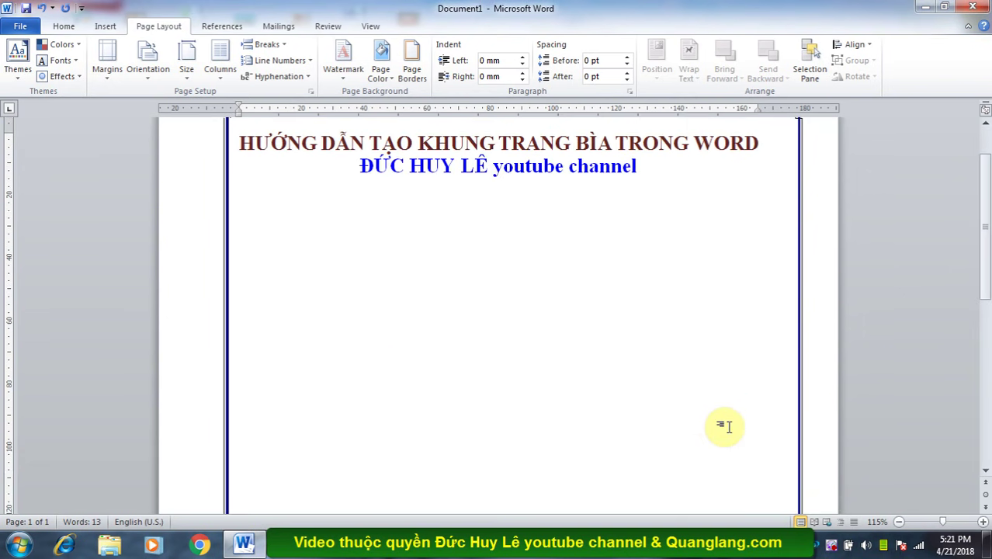
scroll(725, 425, "up", 2)
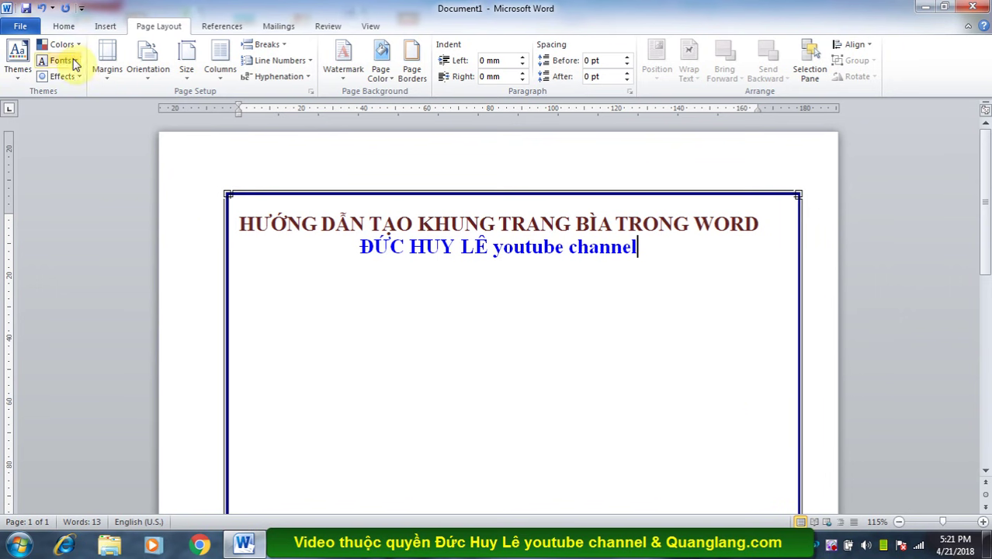
left_click(41, 9)
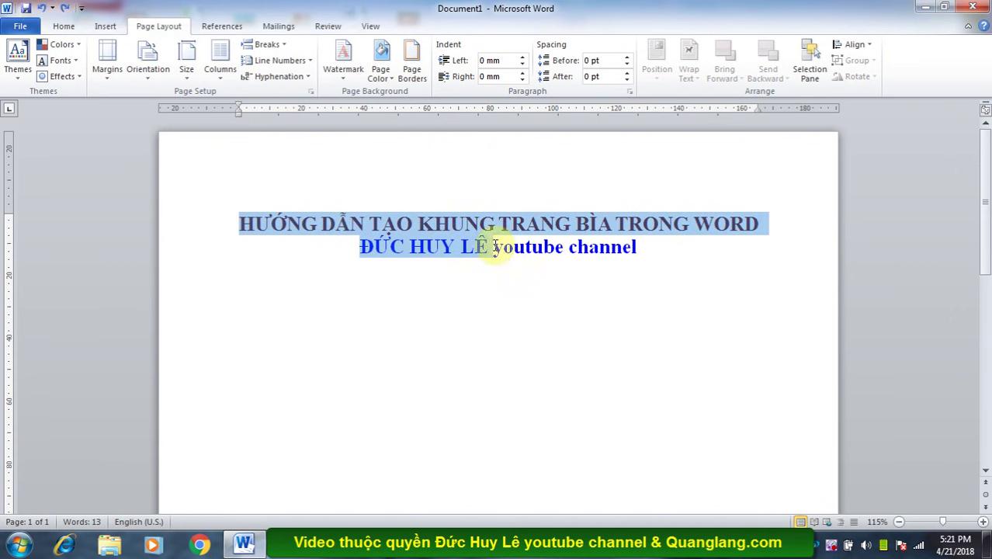
- Copy the red and blue two-line title, then select it again
left_click_drag(240, 224, 636, 248)
right_click(555, 231)
left_click(590, 253)
left_click(688, 272)
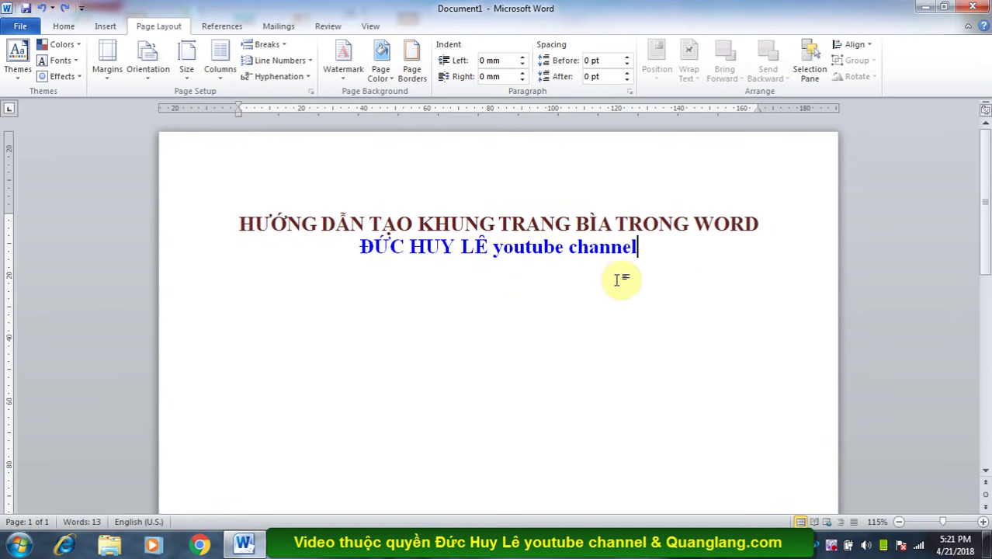
left_click_drag(658, 256, 256, 217)
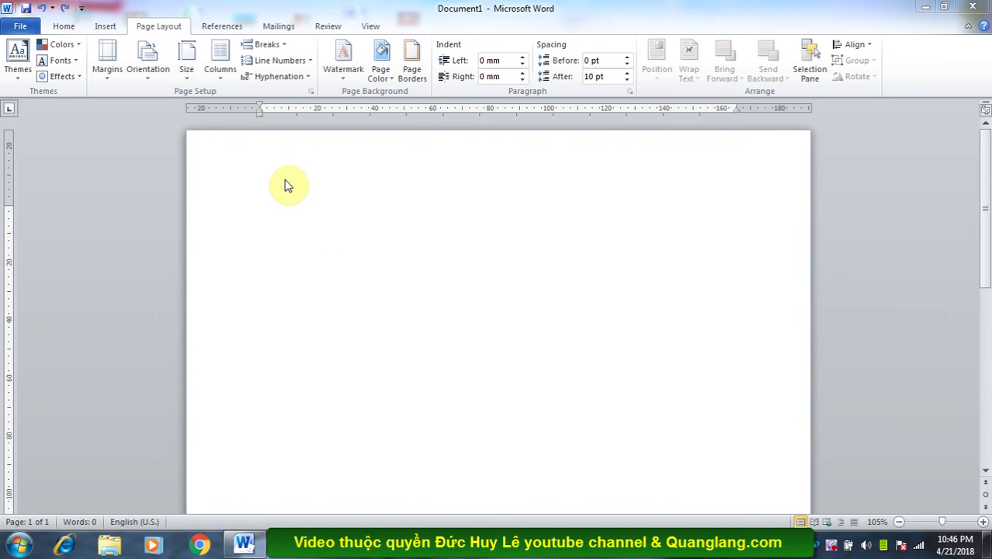
- Draw a Rectangle shape covering nearly the whole blank page
left_click(118, 33)
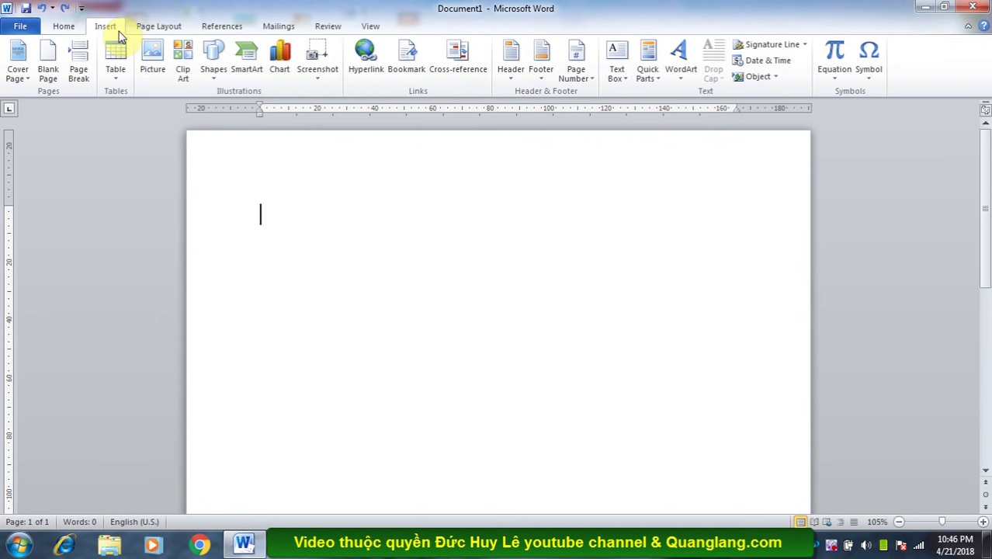
left_click(210, 80)
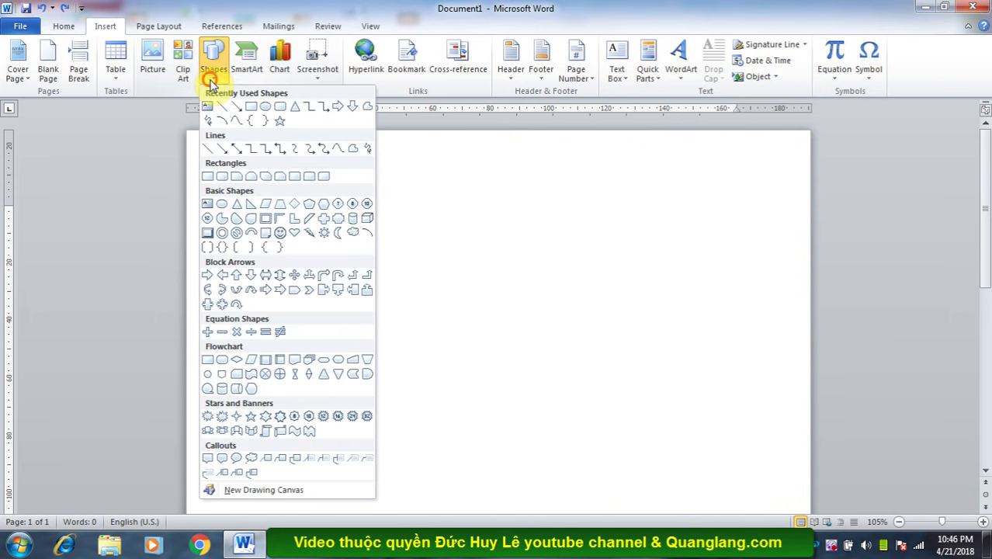
left_click(253, 114)
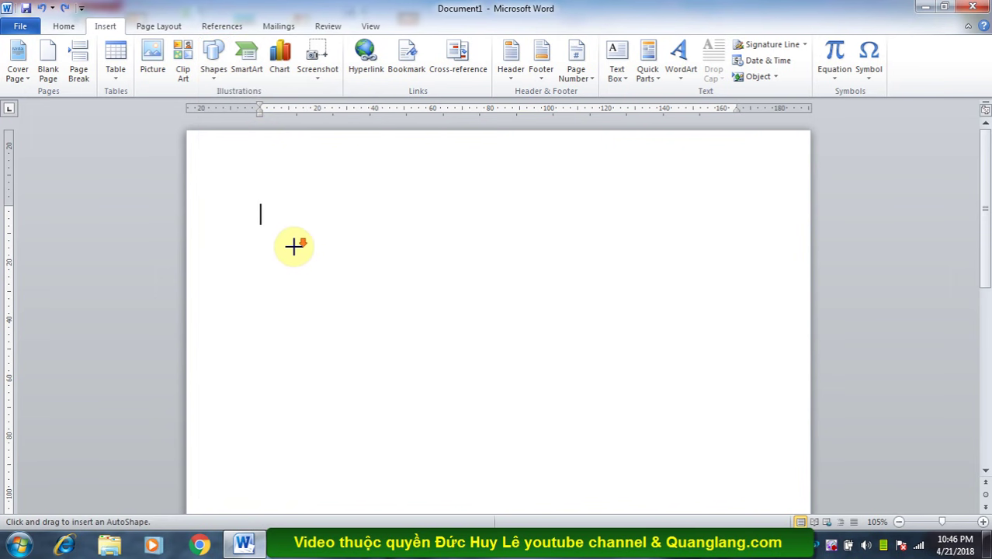
scroll(294, 247, "down", 3)
scroll(294, 247, "down", 1)
scroll(293, 246, "down", 2)
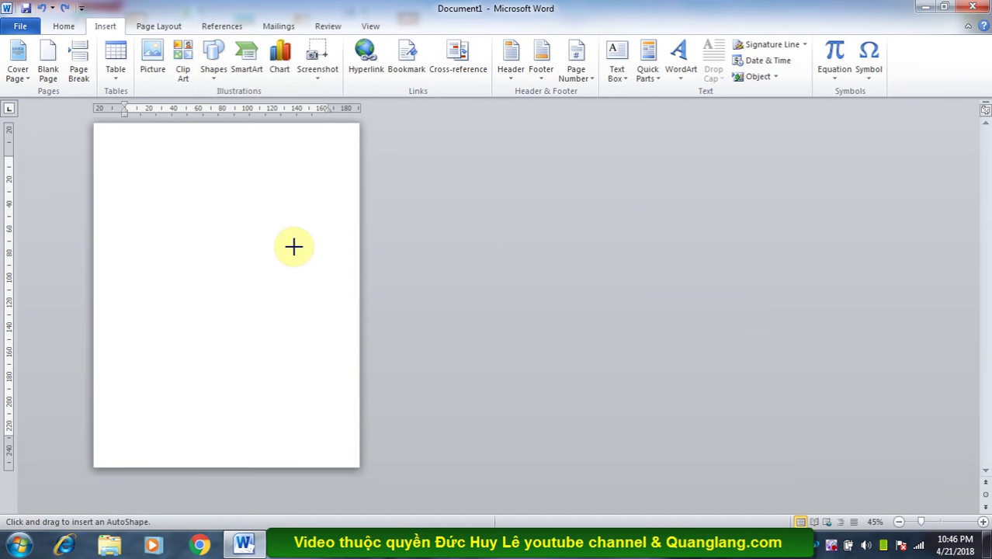
mouse_move(124, 144)
left_mouse_down()
mouse_move(235, 316)
mouse_move(345, 445)
left_mouse_up()
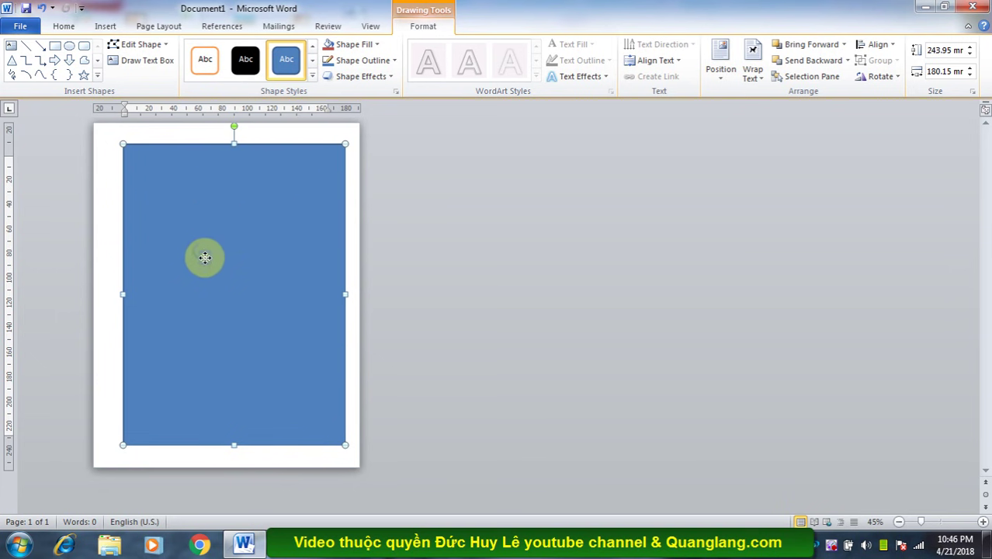
right_click(206, 263)
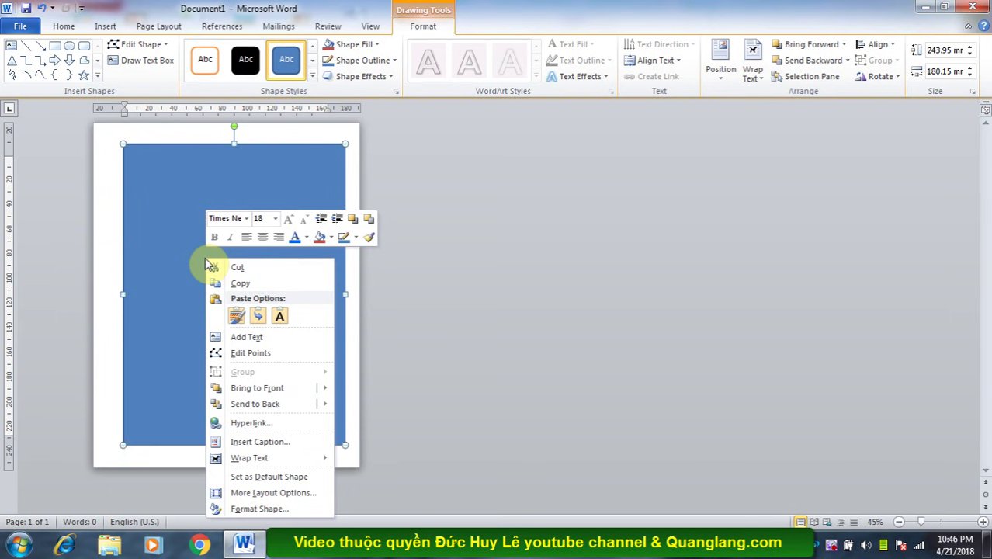
- Give the rectangle no fill and a solid black outline
left_click(245, 510)
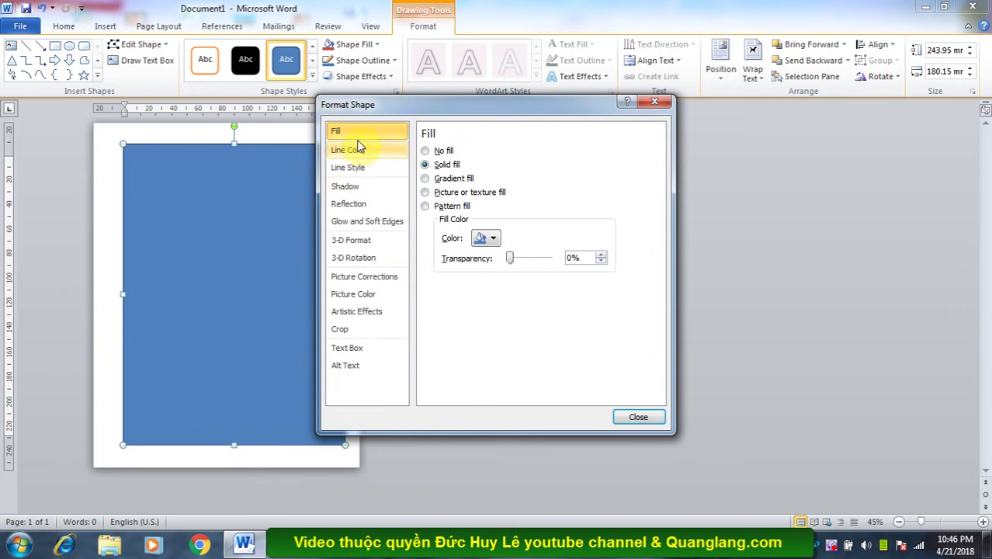
left_click(425, 151)
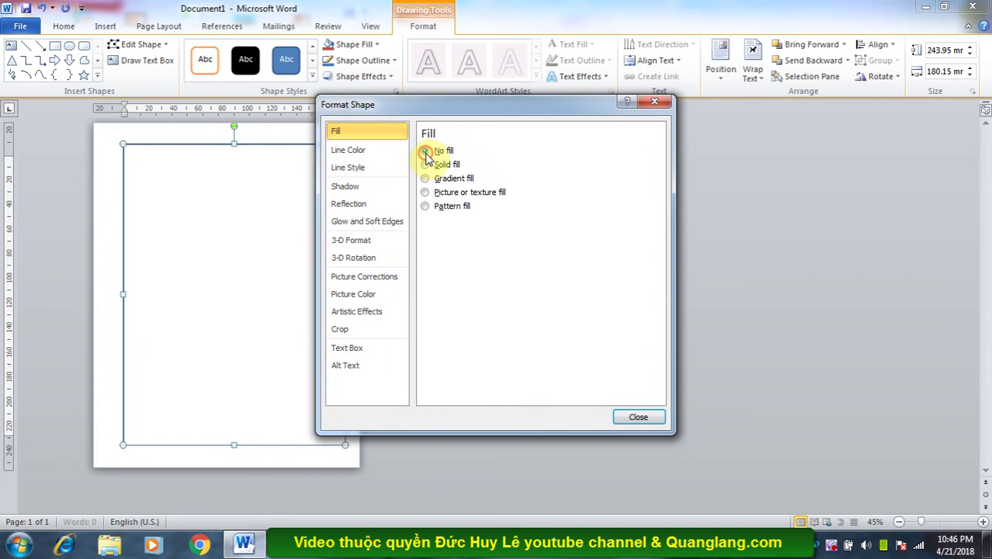
left_click(348, 153)
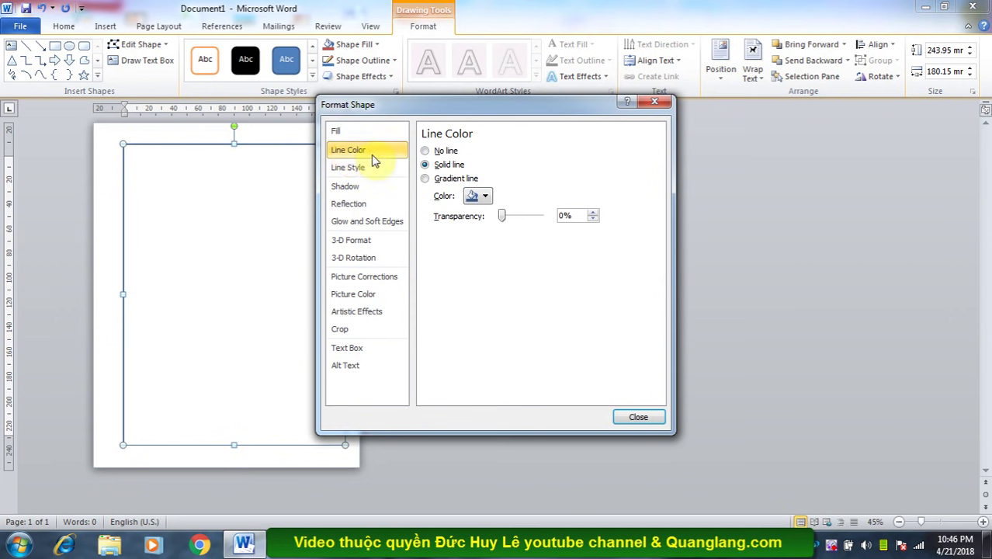
left_click(484, 196)
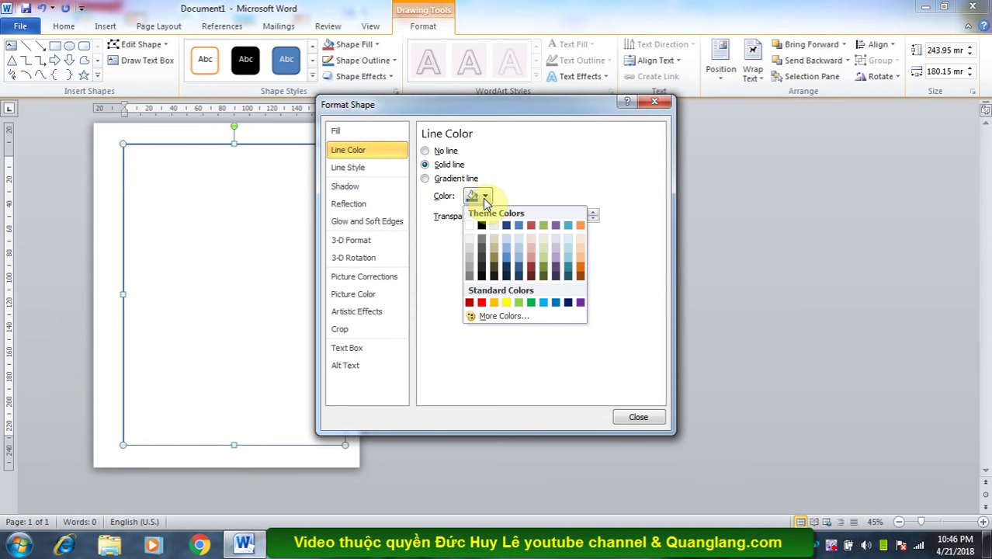
left_click(481, 226)
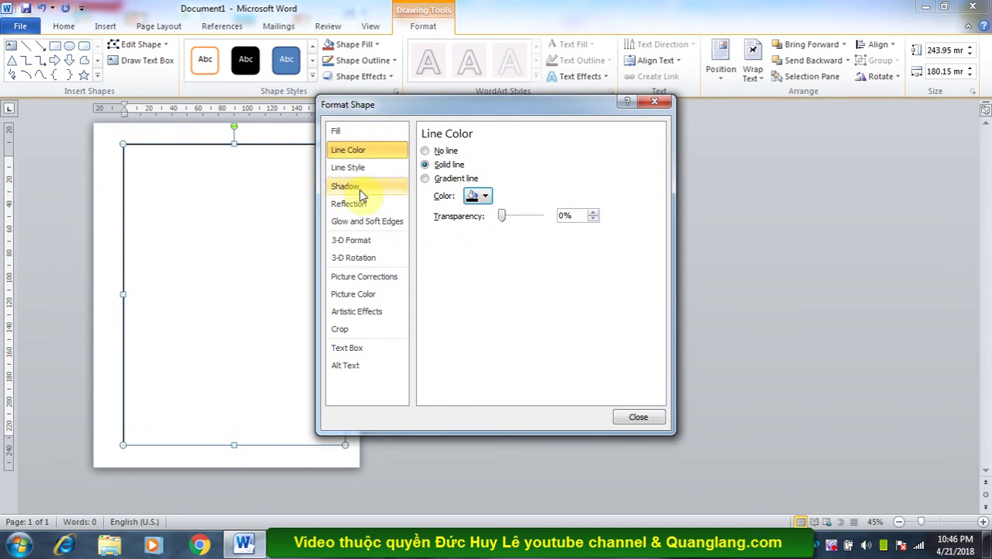
- Make the outline a Thick Thin compound line 5 pt wide
left_click(342, 168)
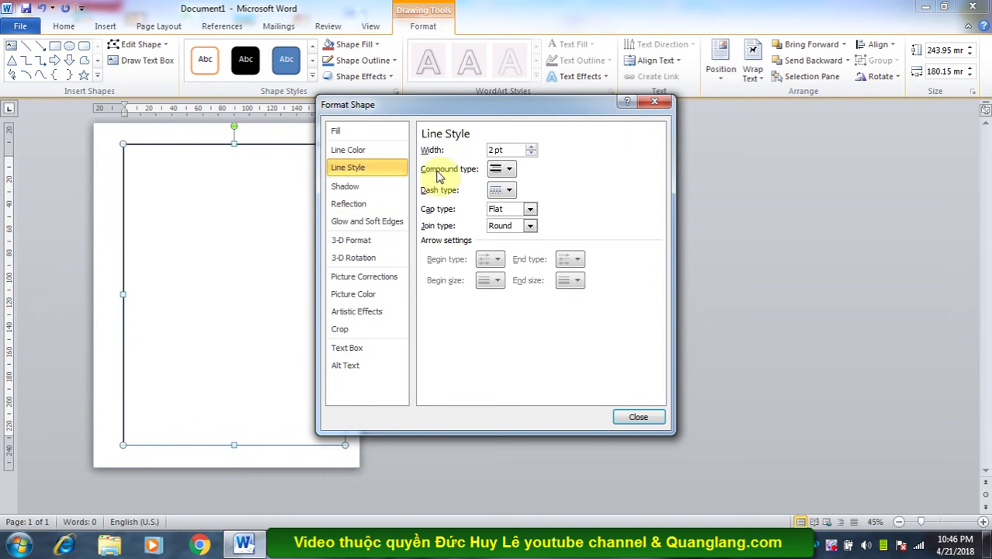
left_click(503, 171)
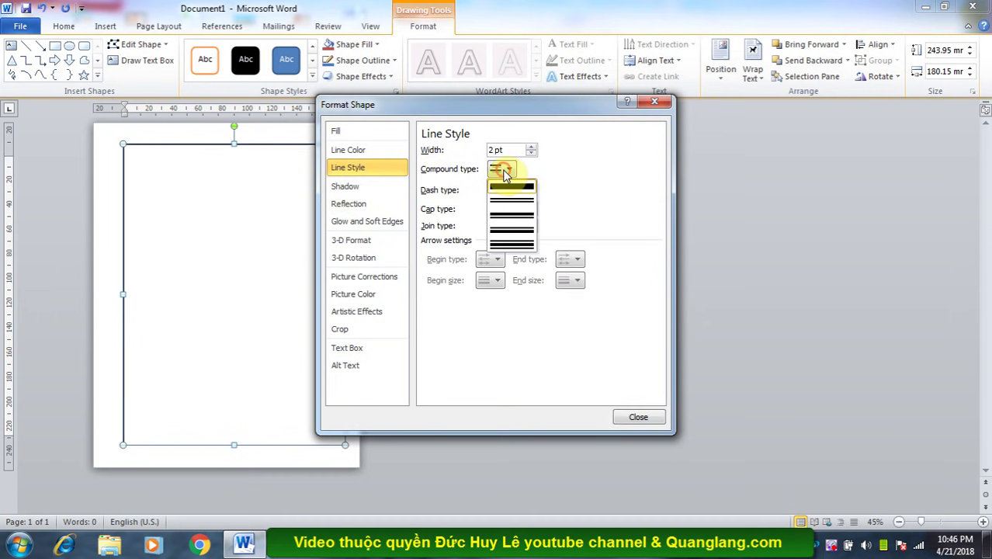
left_click(513, 223)
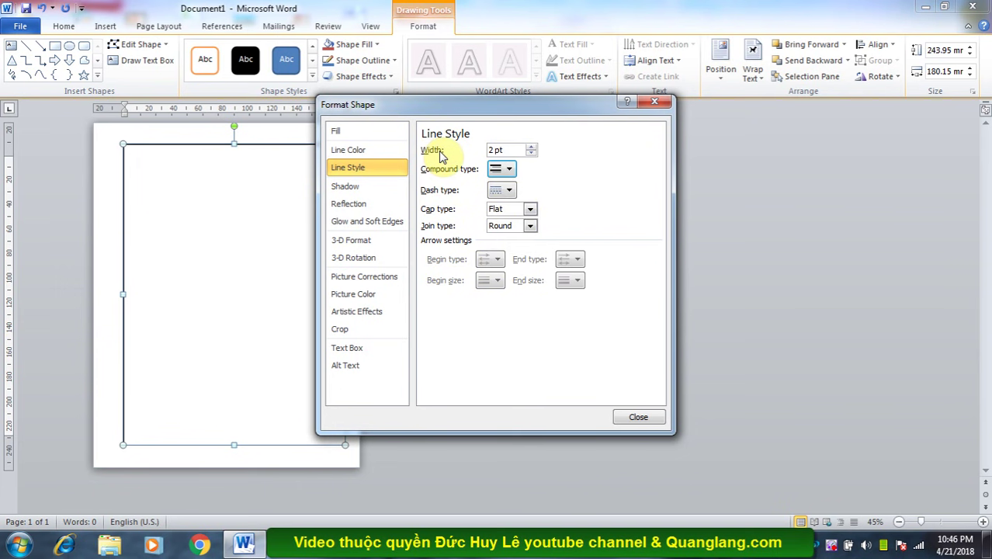
double_click(494, 149)
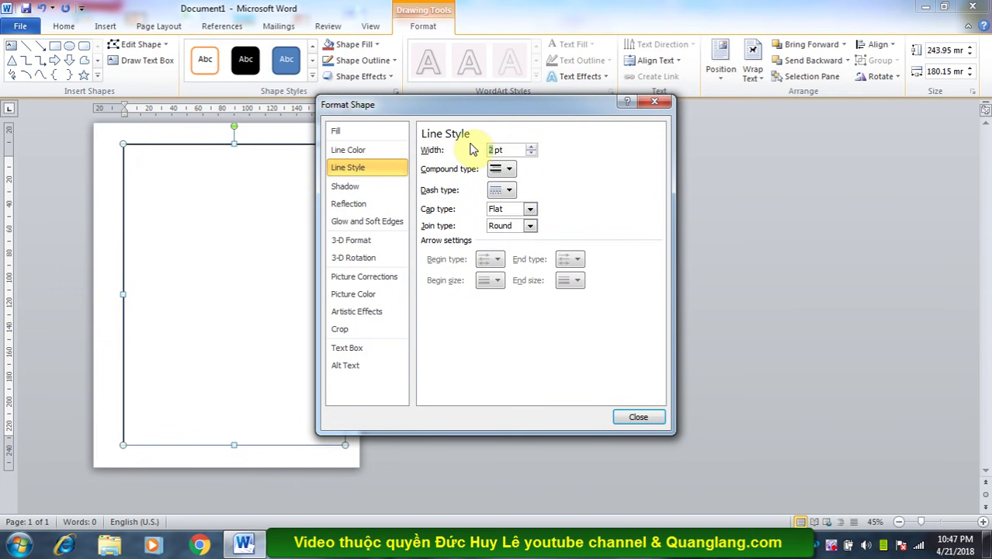
type("5")
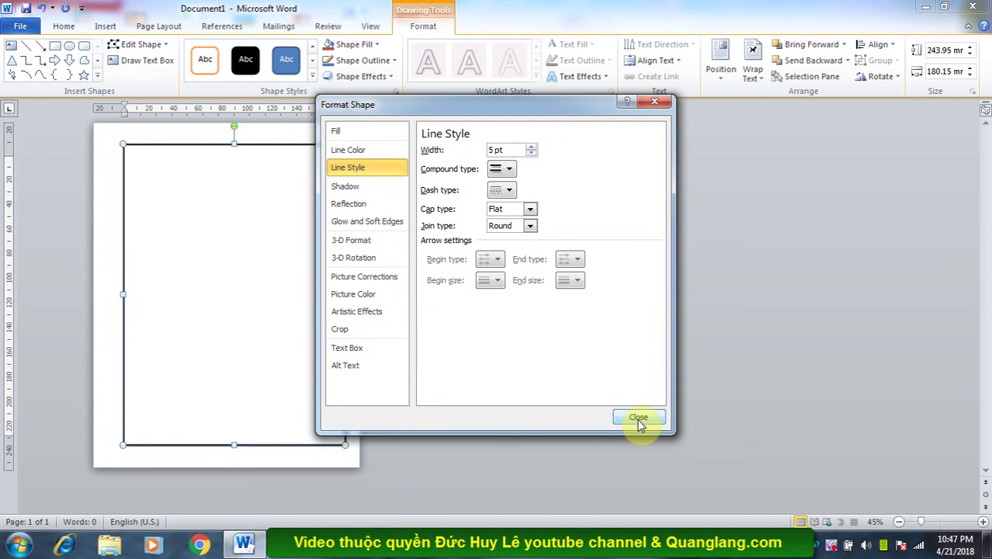
left_click(637, 419)
- Paste the copied title at the top of the page
scroll(250, 256, "up", 1, "ctrl")
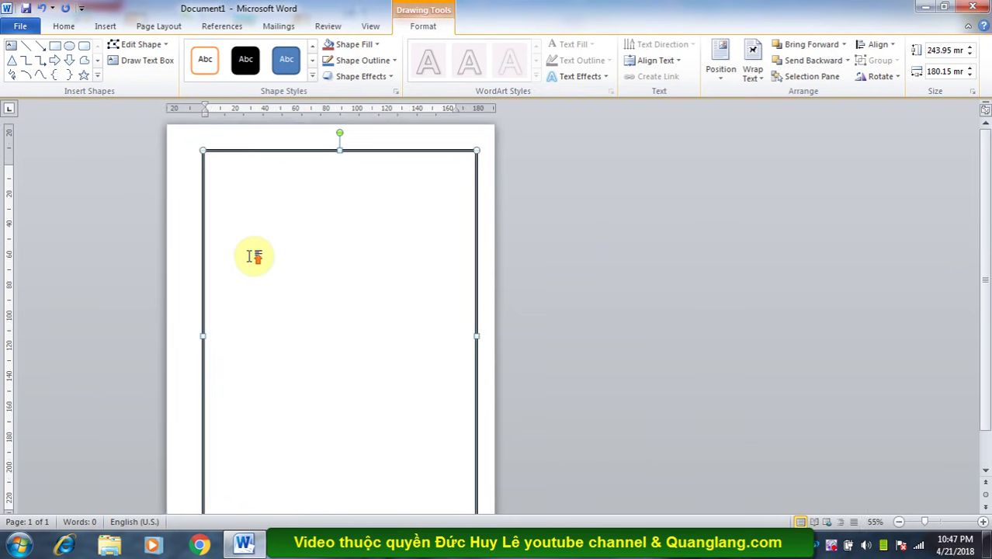
scroll(249, 258, "up", 3, "ctrl")
scroll(403, 270, "up", 2, "ctrl")
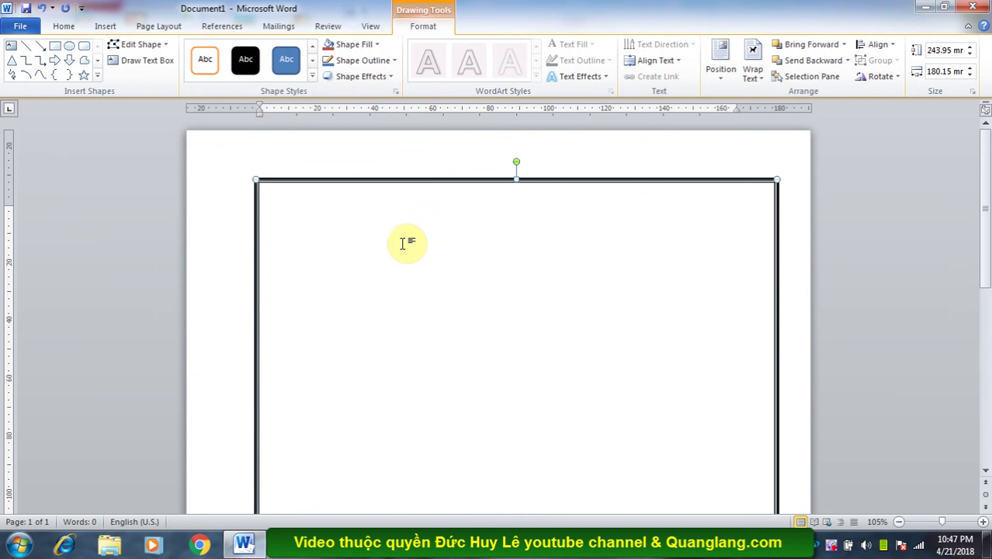
left_click(615, 253)
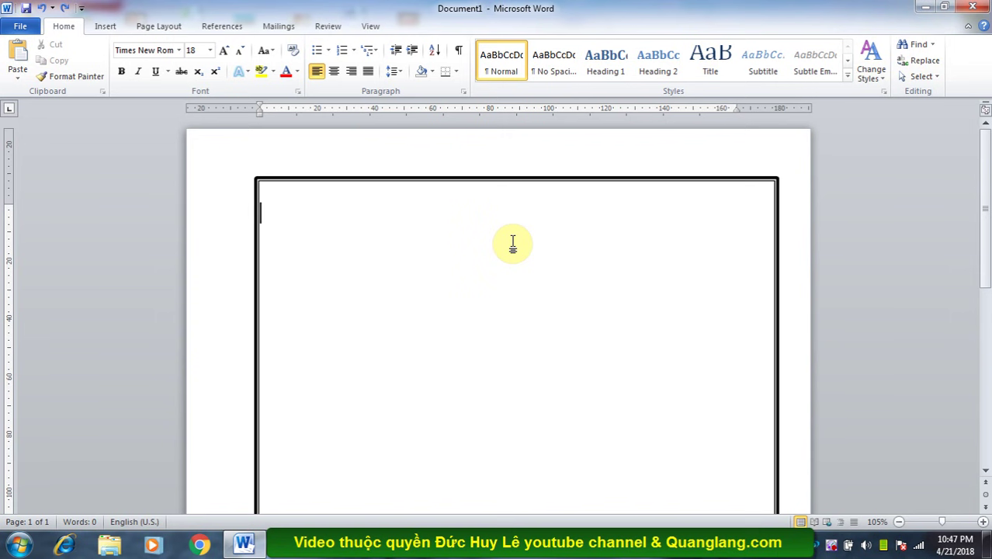
type("HƯỚNG DẪN TẠO KHUNG TRANG BÌA TRONG WORD ĐỨC HUY LÊ youtube channel")
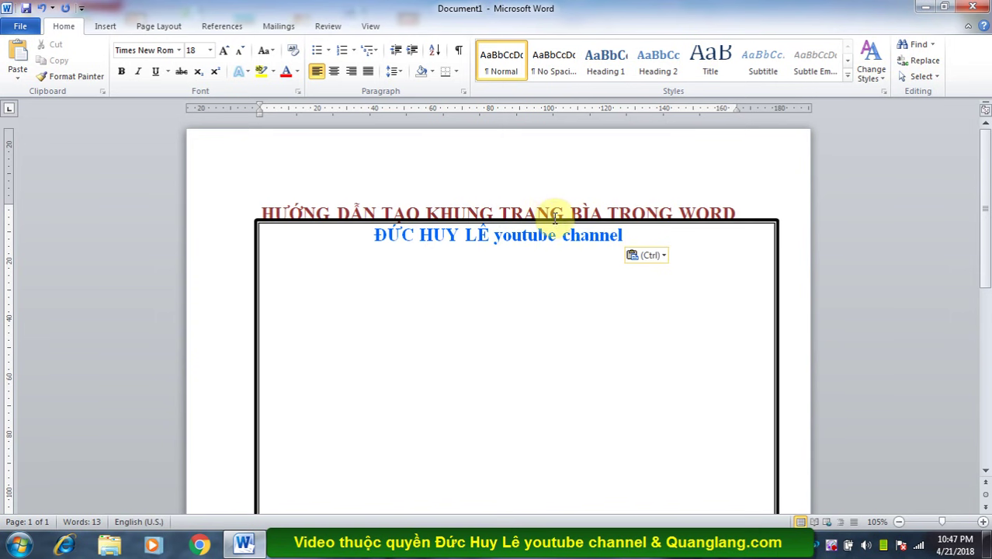
- Drag the frame toward the title, then undo back to the empty frame
left_click_drag(556, 223, 549, 178)
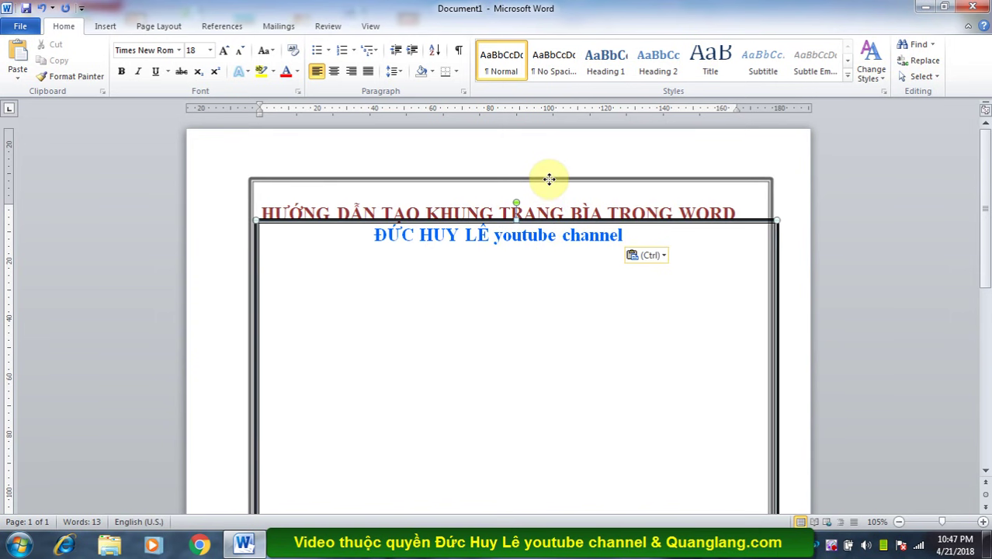
left_click(649, 242)
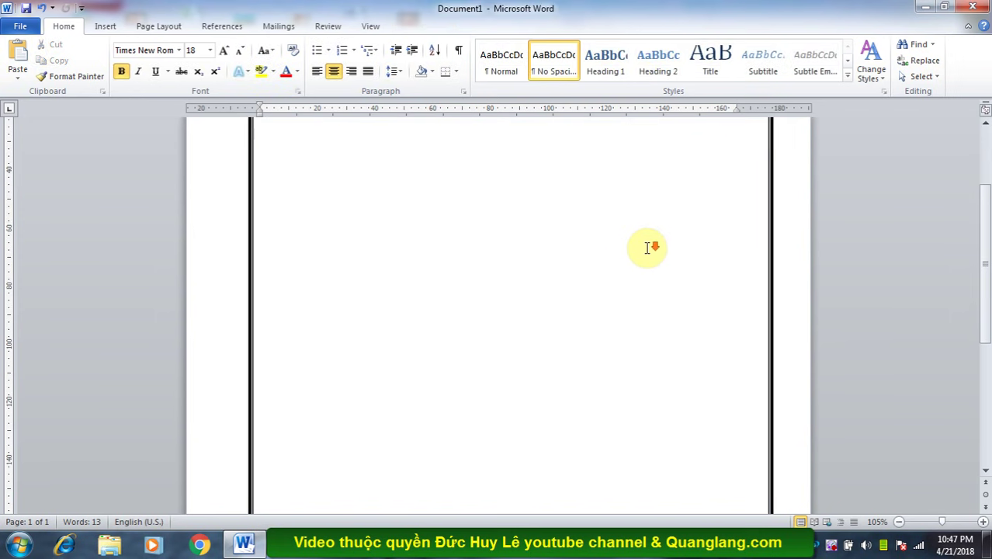
mouse_move(593, 180)
left_mouse_down()
mouse_move(594, 337)
mouse_move(544, 161)
left_mouse_up()
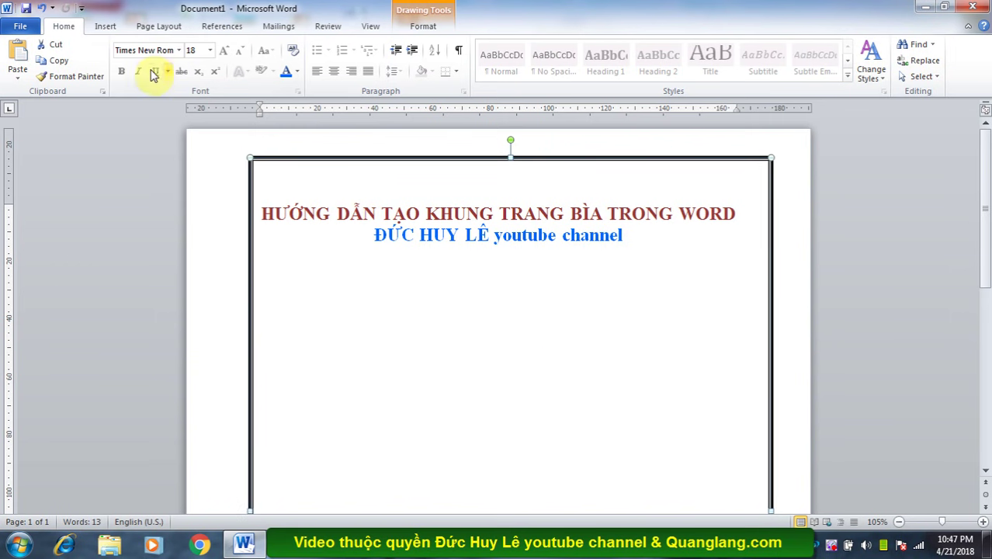
left_click(43, 9)
left_click(42, 9)
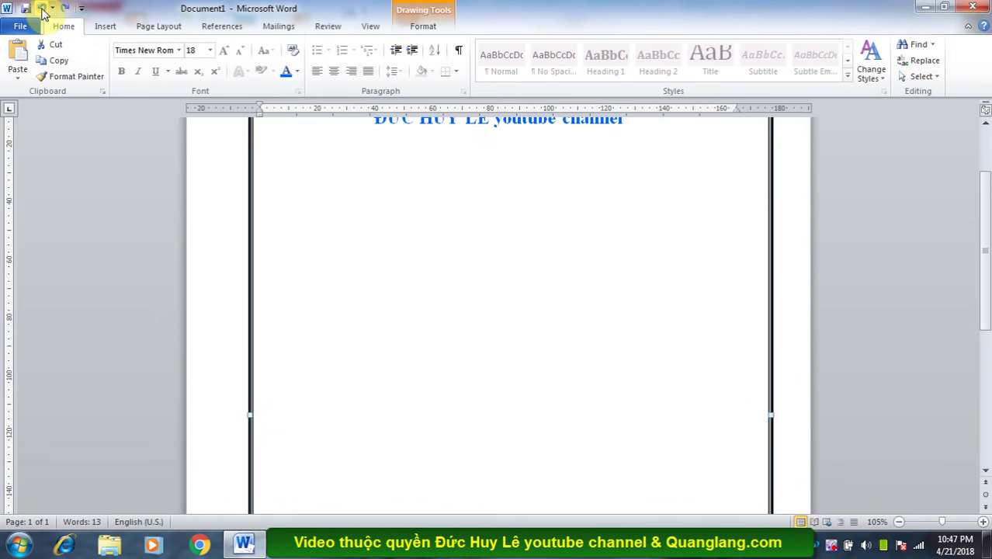
left_click(43, 9)
left_click(42, 9)
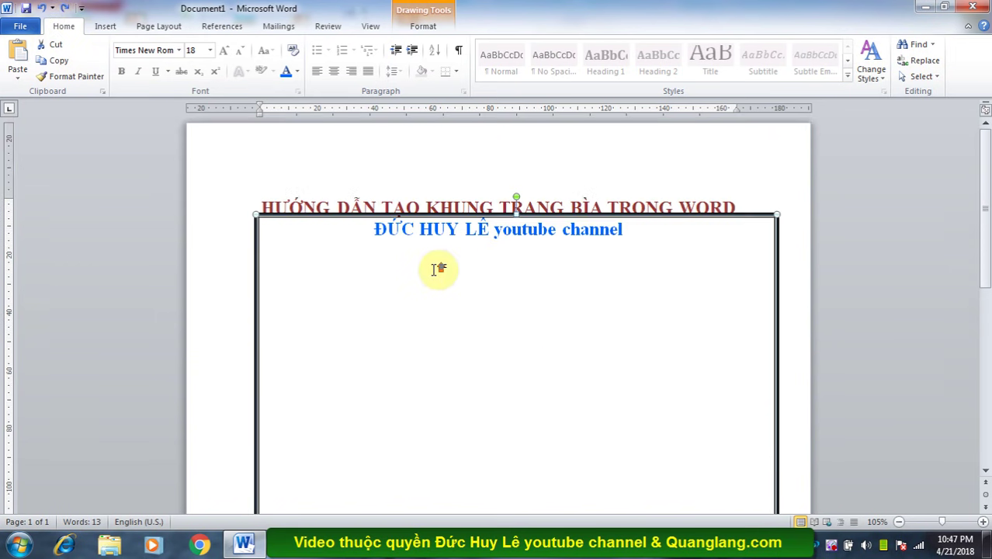
left_click(42, 10)
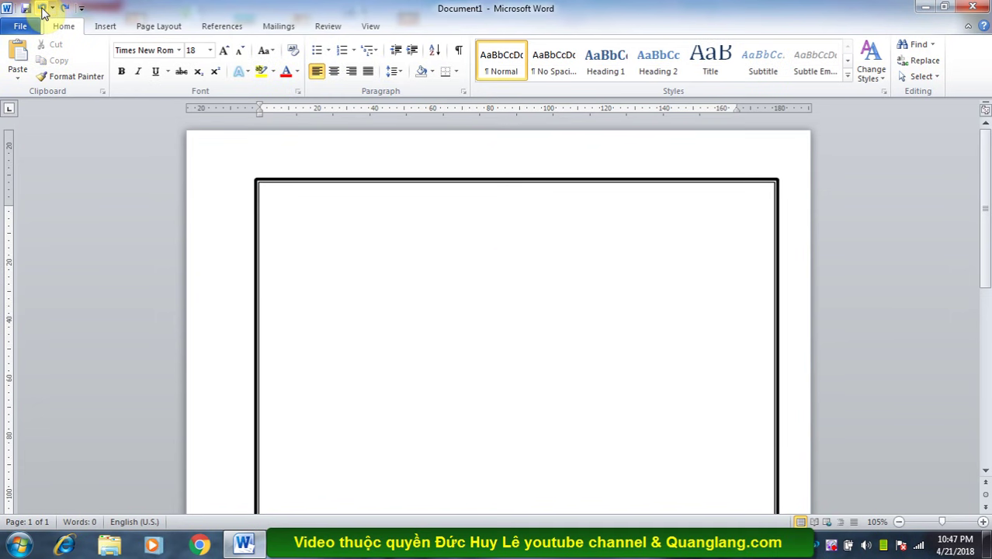
- Add a text area inside the rectangle frame
left_click(461, 183)
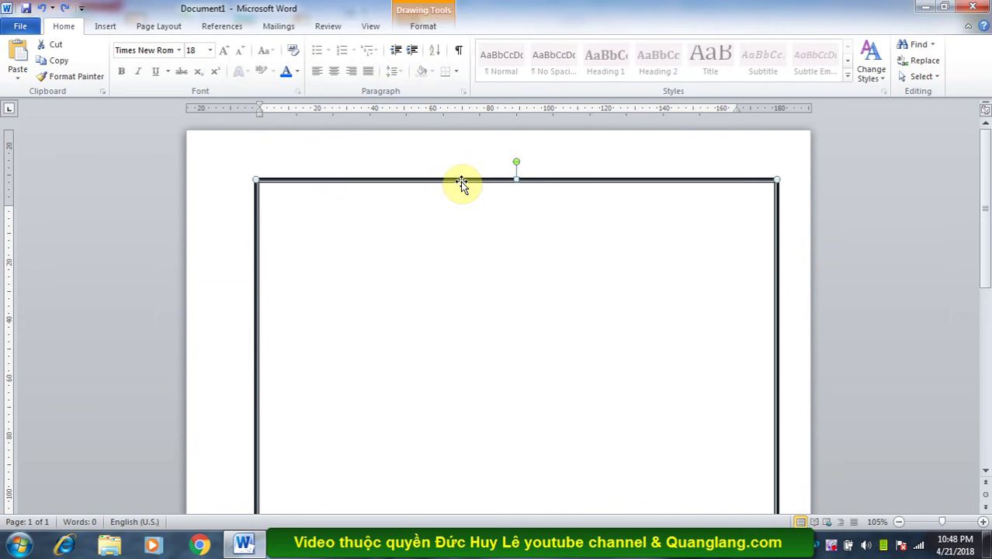
right_click(461, 183)
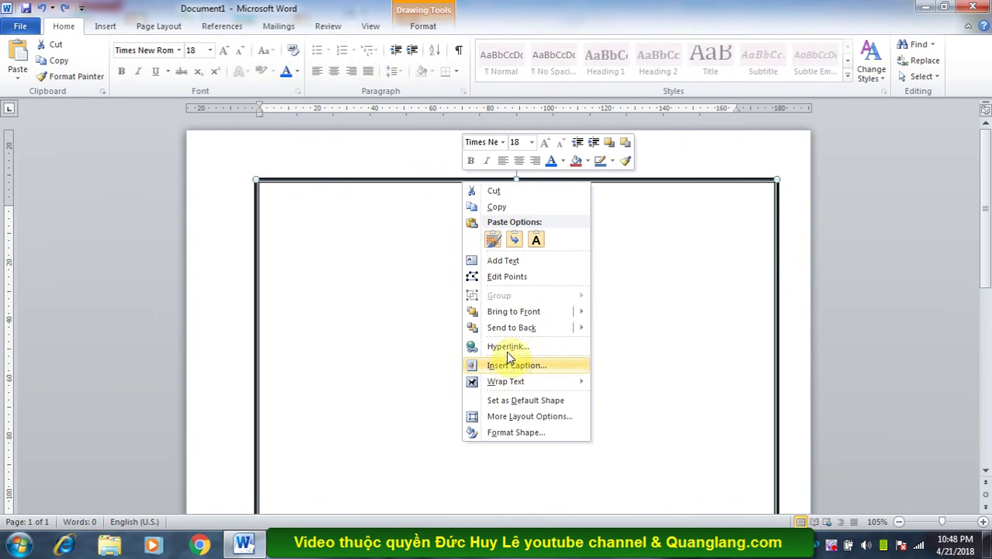
left_click(503, 261)
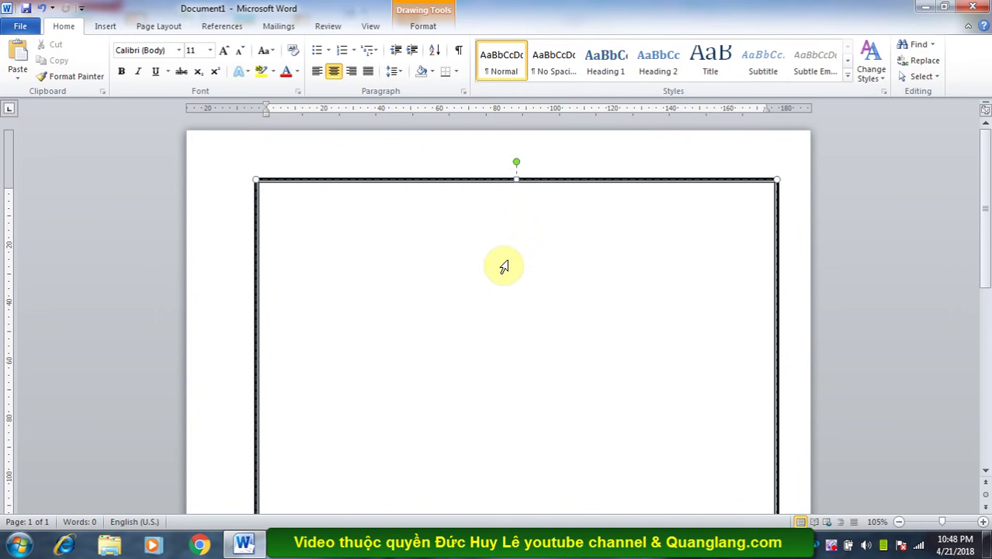
scroll(503, 272, "down", 1)
scroll(505, 276, "down", 2)
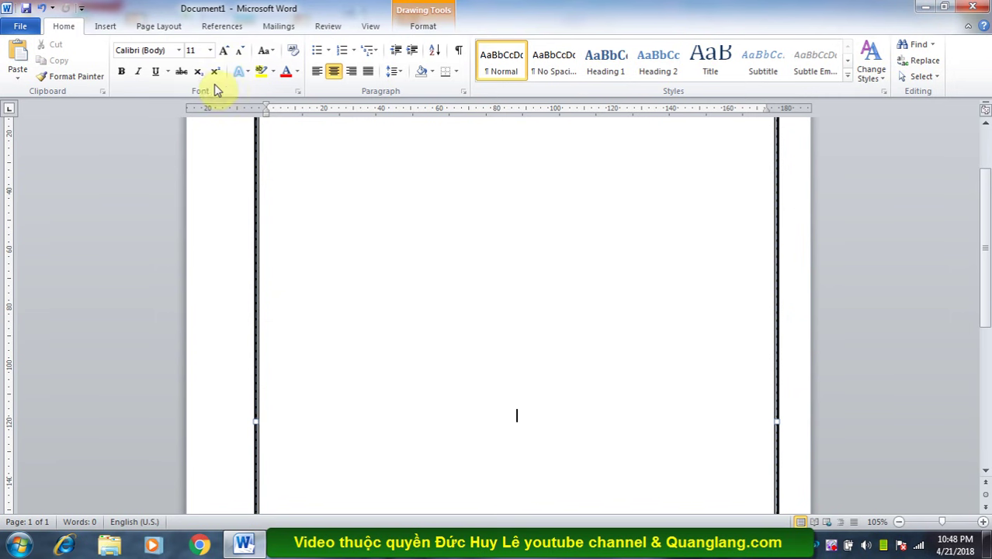
- Paste the title into the frame in Times New Roman, size 18
left_click(179, 51)
left_click(184, 133)
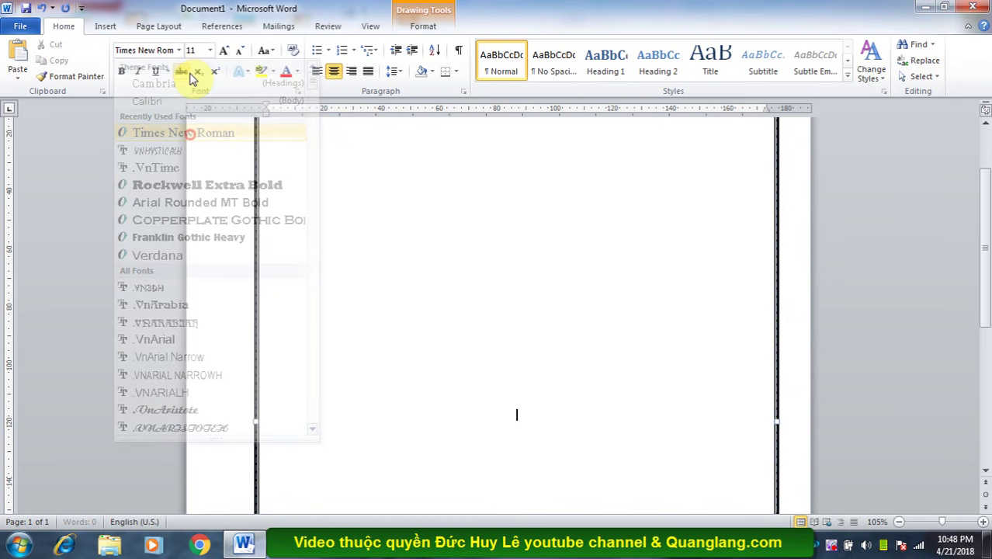
left_click(208, 54)
left_click(195, 155)
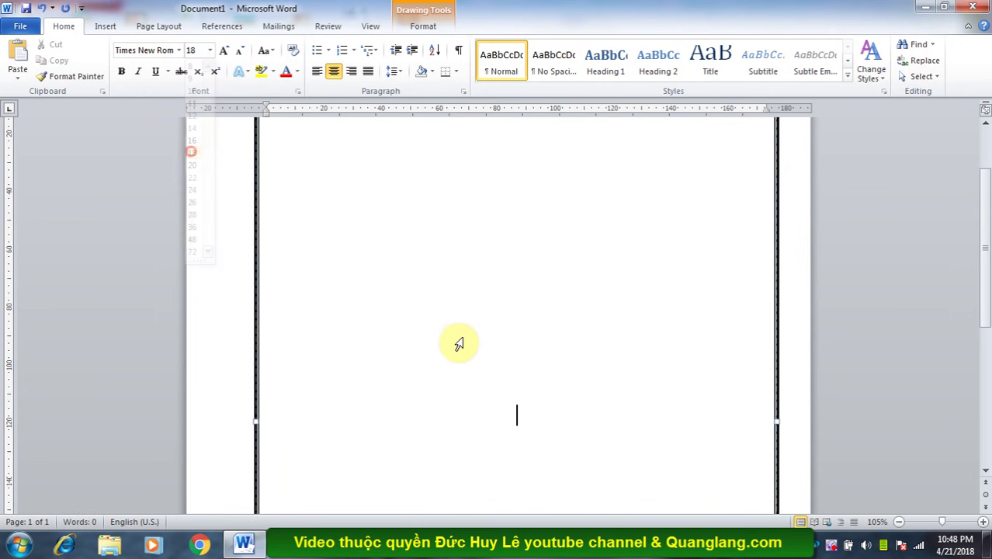
key("ctrl+v")
scroll(691, 357, "up", 2)
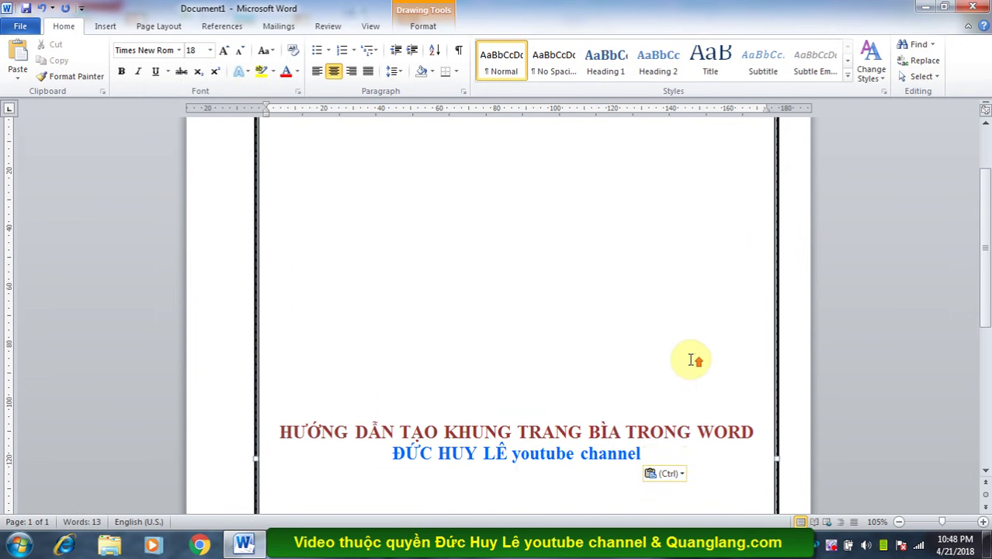
scroll(660, 365, "down", 2)
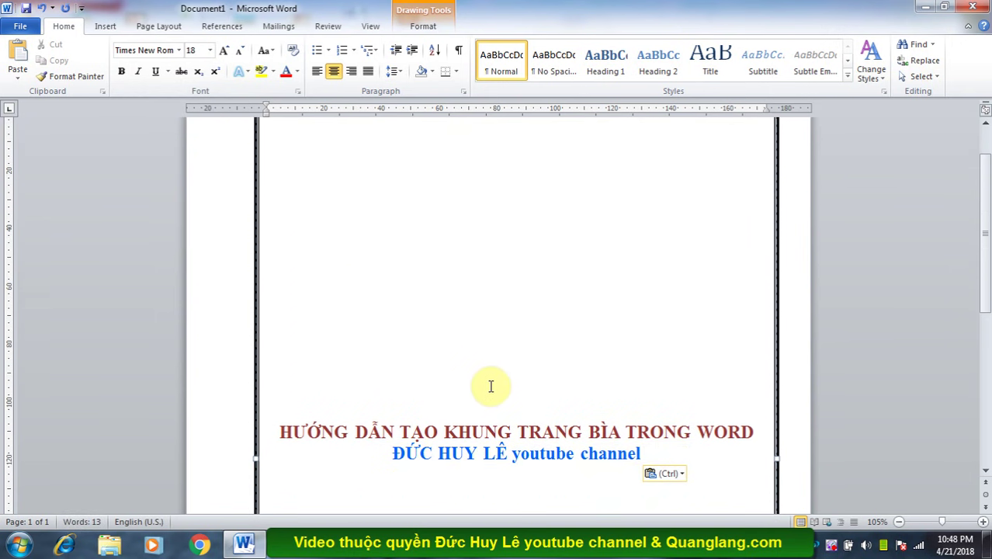
scroll(490, 386, "up", 2)
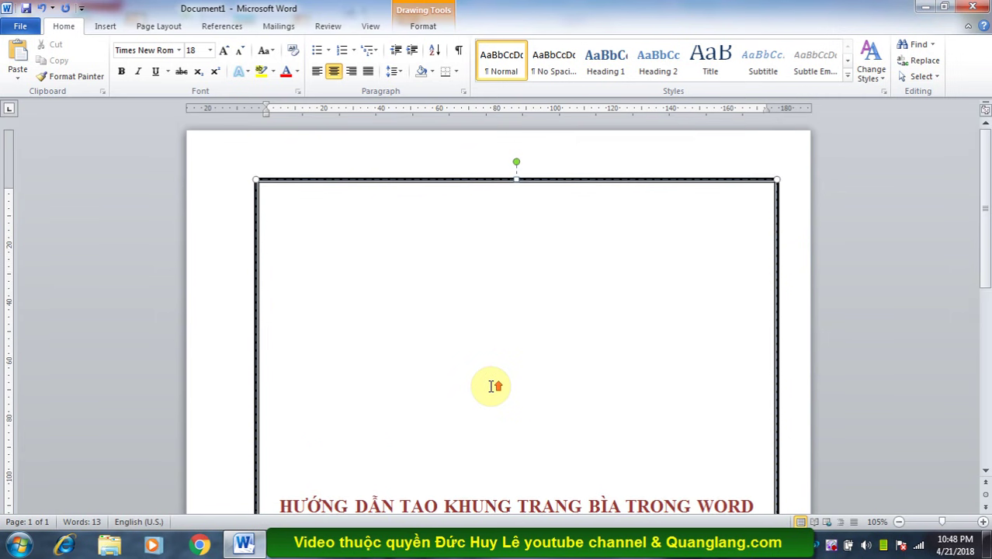
- Set the frame's text box vertical alignment to Top in Format Shape, putting the red title along its upper edge
right_click(474, 182)
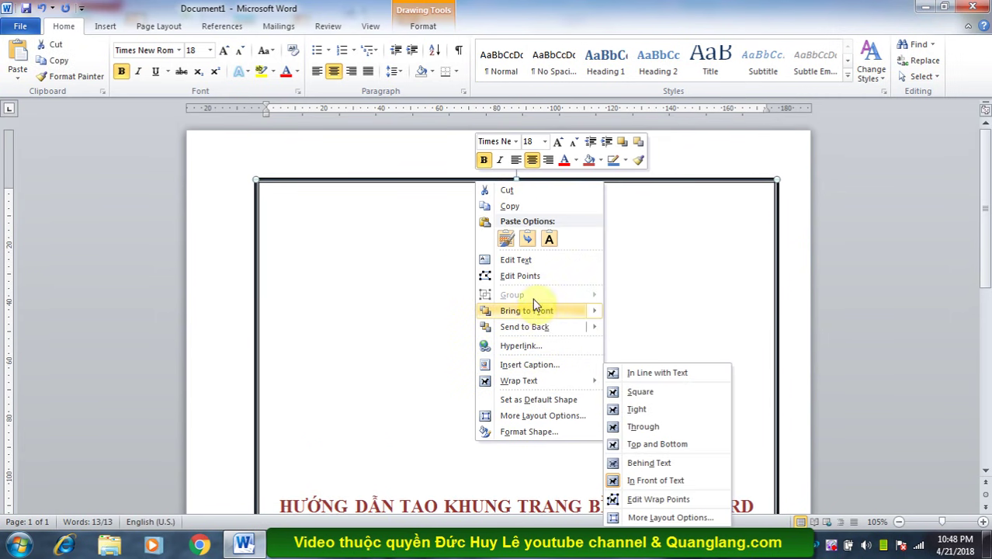
left_click(525, 433)
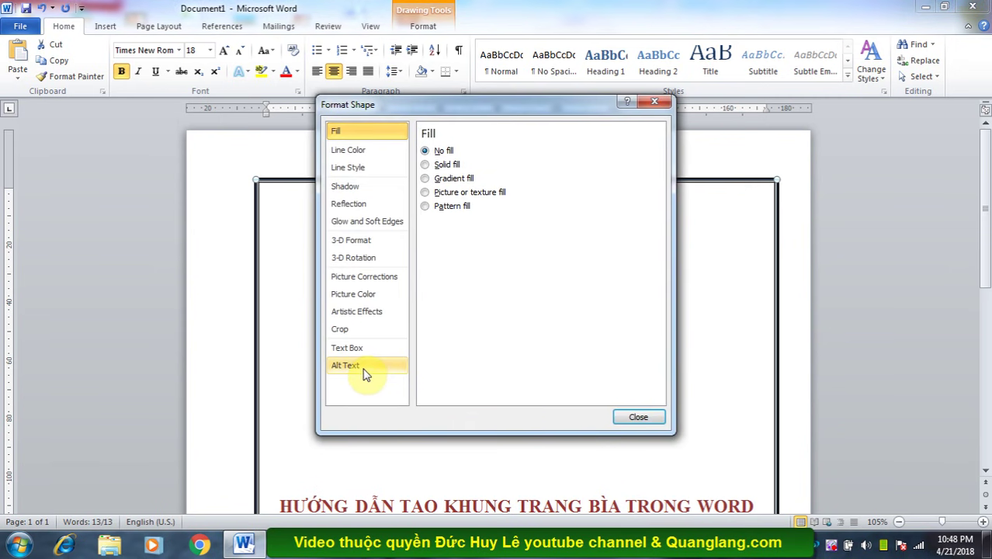
left_click(351, 348)
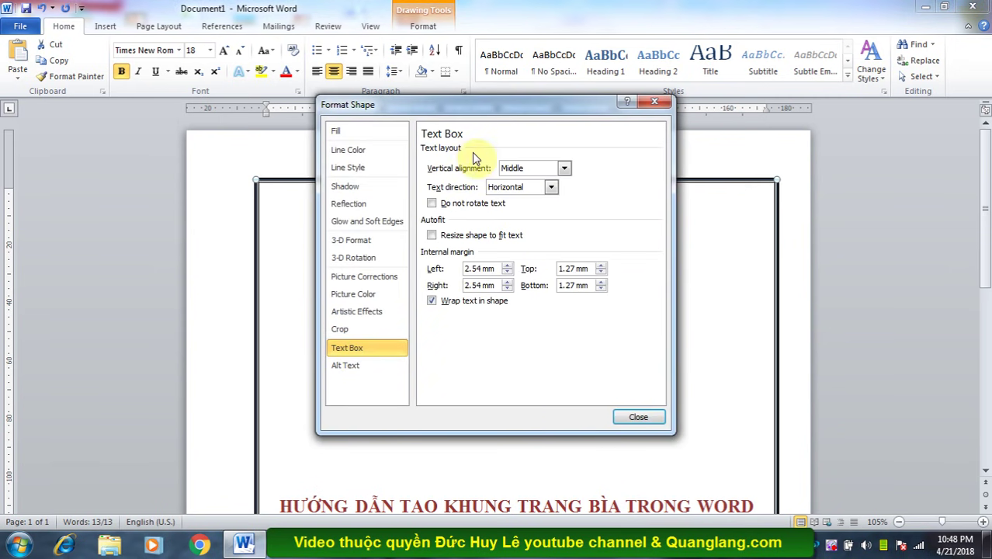
left_click(564, 167)
left_click(563, 200)
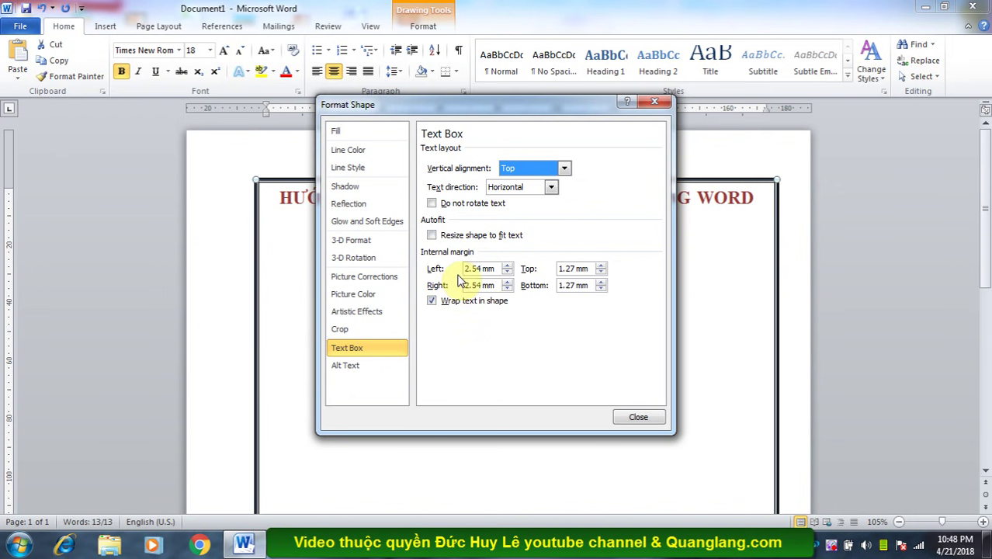
left_click_drag(481, 268, 466, 268)
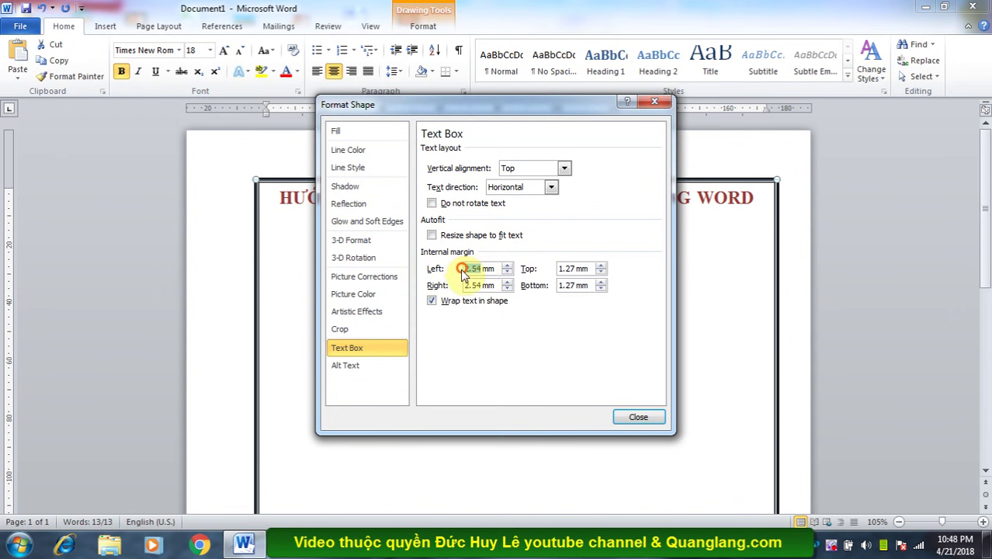
left_click_drag(578, 268, 556, 266)
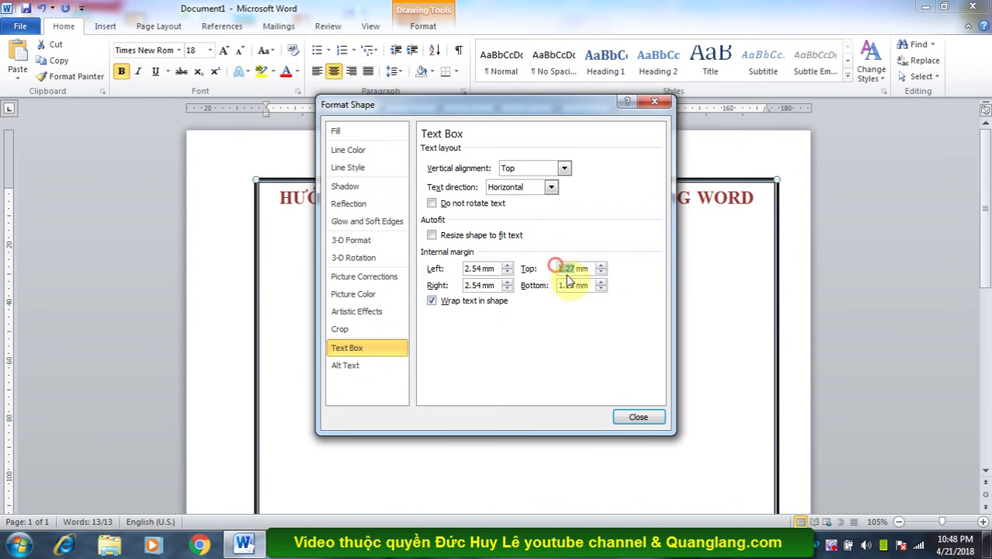
left_click(638, 417)
- Nudge the thick black frame slightly up on the cover page
mouse_move(555, 180)
left_mouse_down()
mouse_move(556, 159)
mouse_move(556, 302)
mouse_move(563, 191)
mouse_move(533, 179)
left_mouse_up()
scroll(532, 205, "down", 3)
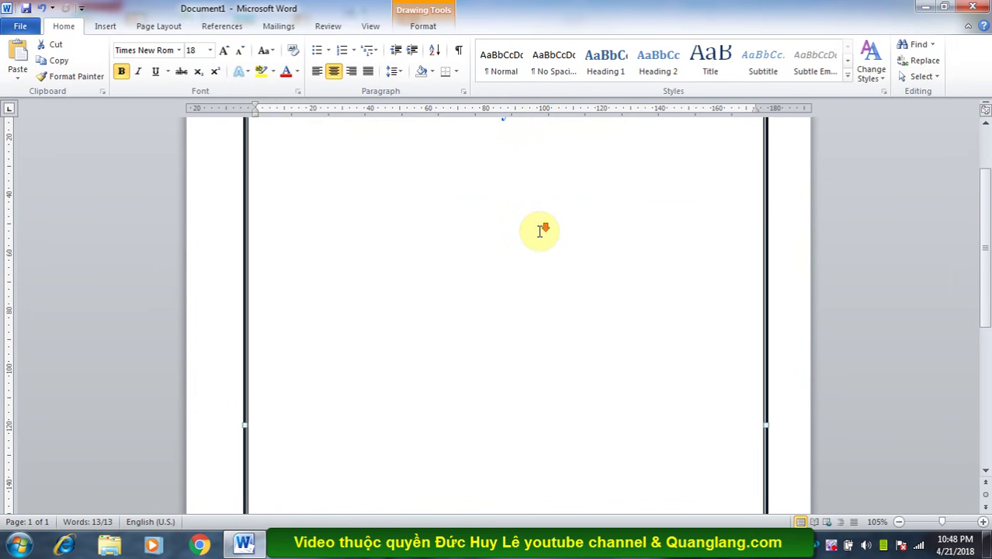
scroll(544, 240, "down", 3)
scroll(455, 291, "down", 2)
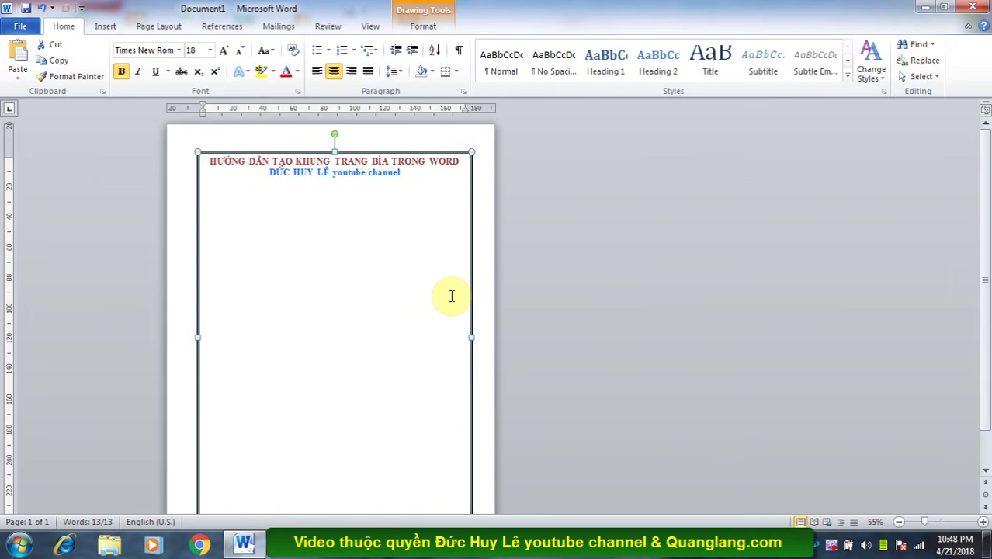
scroll(454, 350, "down", 1)
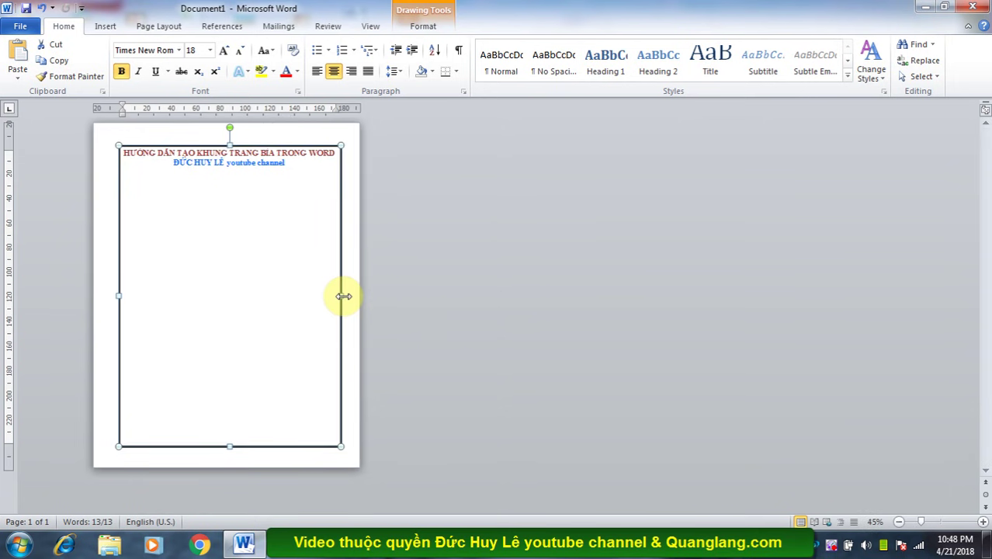
- Widen the frame toward the page's right margin, then deselect it
mouse_move(344, 295)
left_mouse_down()
mouse_move(353, 298)
mouse_move(276, 302)
mouse_move(343, 298)
left_mouse_up()
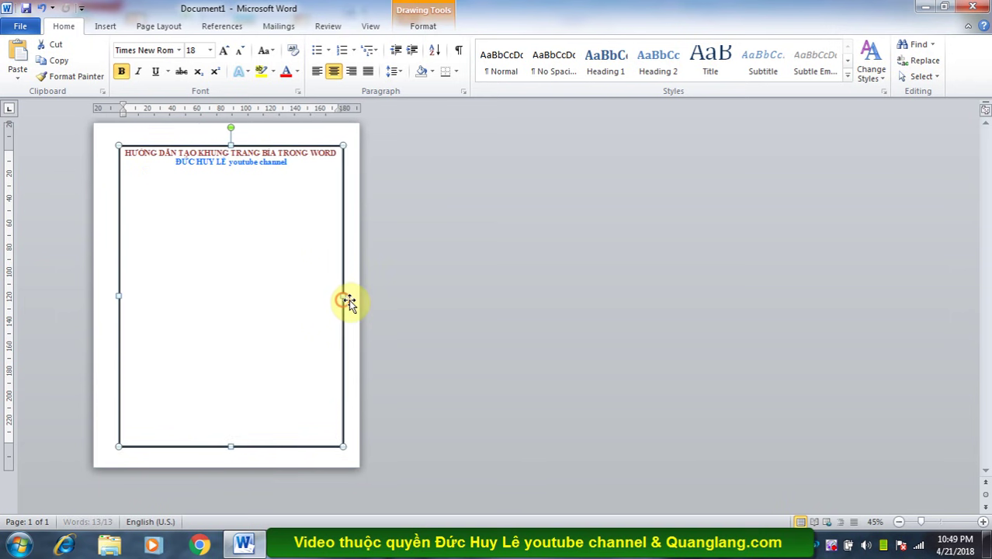
left_click(449, 310)
scroll(449, 310, "up", 1)
scroll(449, 311, "up", 1)
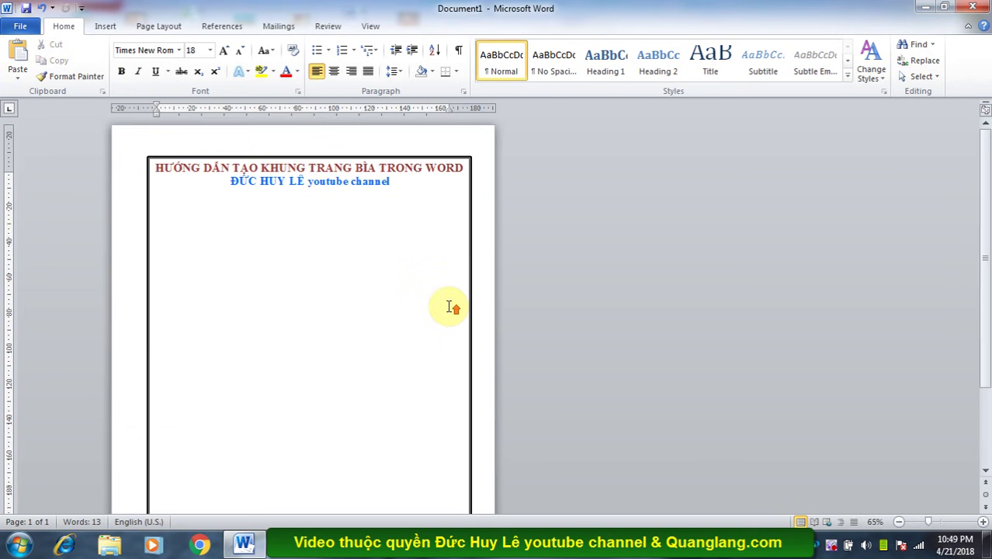
scroll(449, 310, "up", 2)
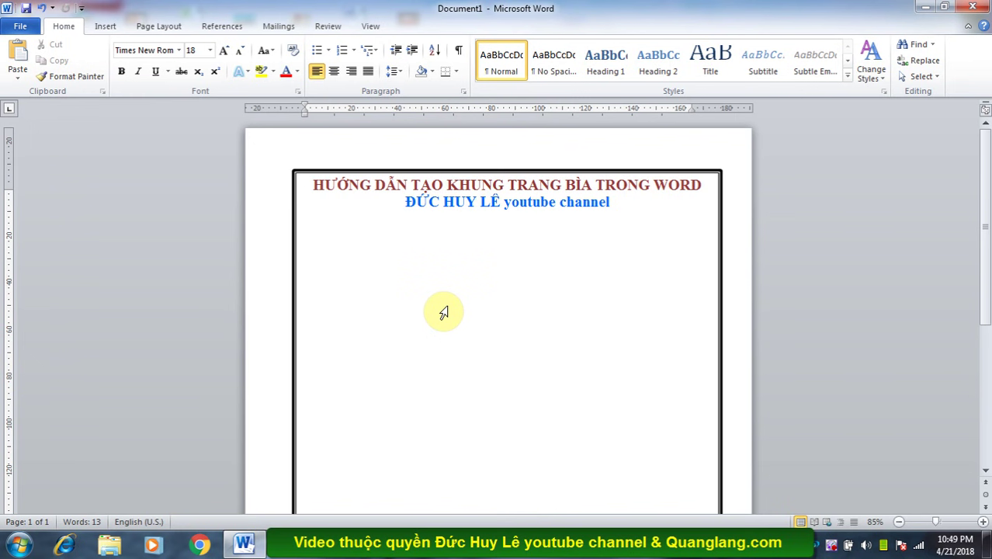